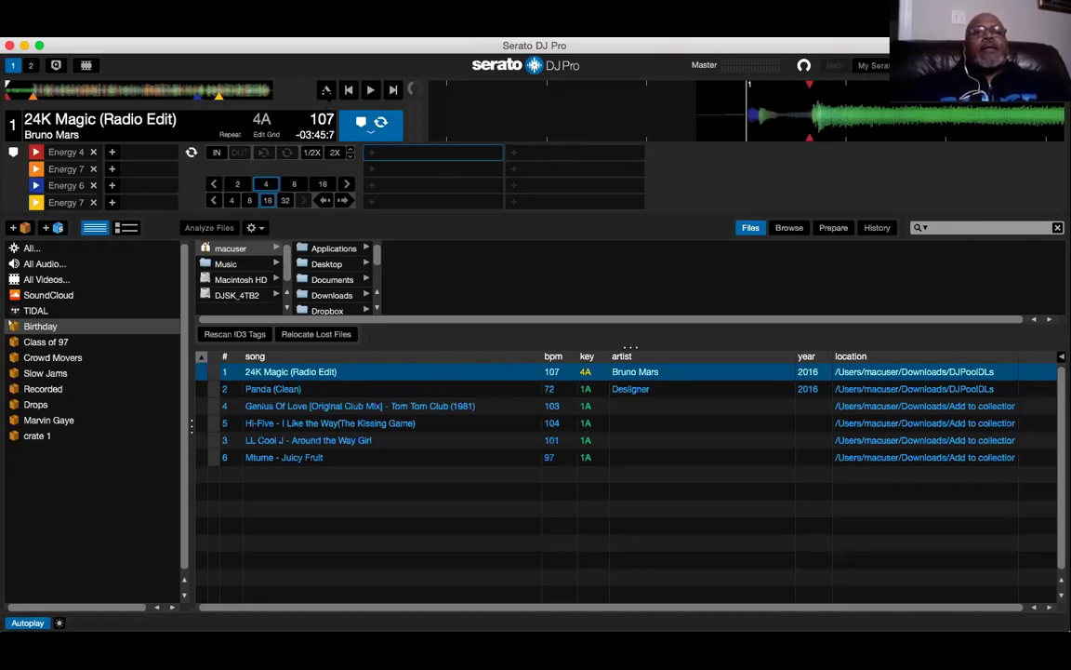
Step: Eject deck 1, hide the file browser, and review crates Class of 97 through Marvin Gaye, ending on Birthday
left_click(325, 89)
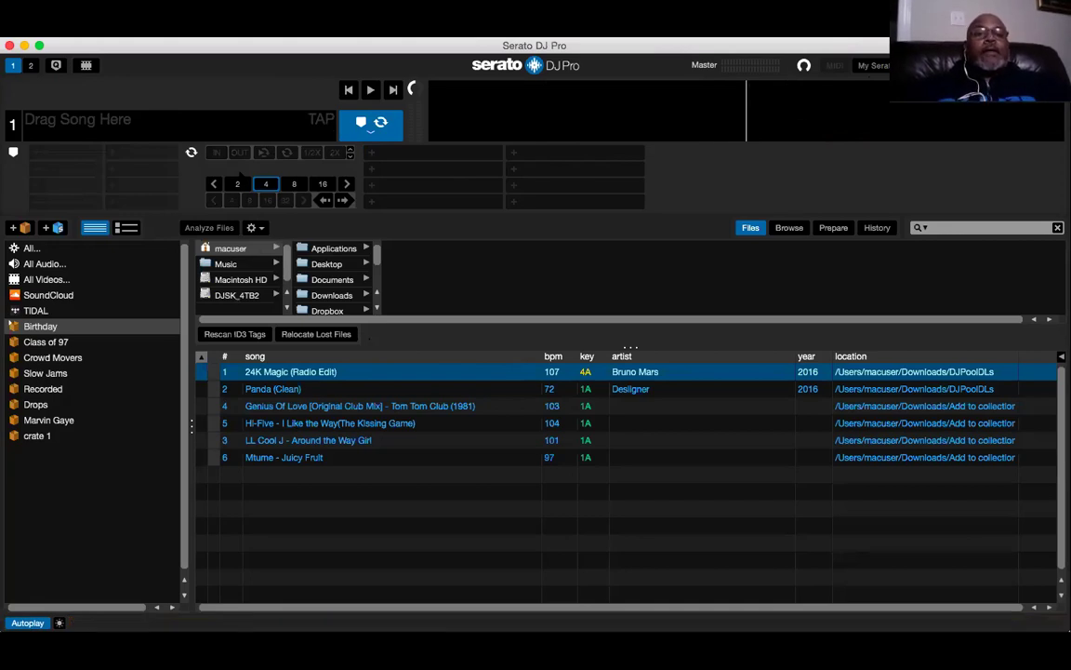
left_click(747, 229)
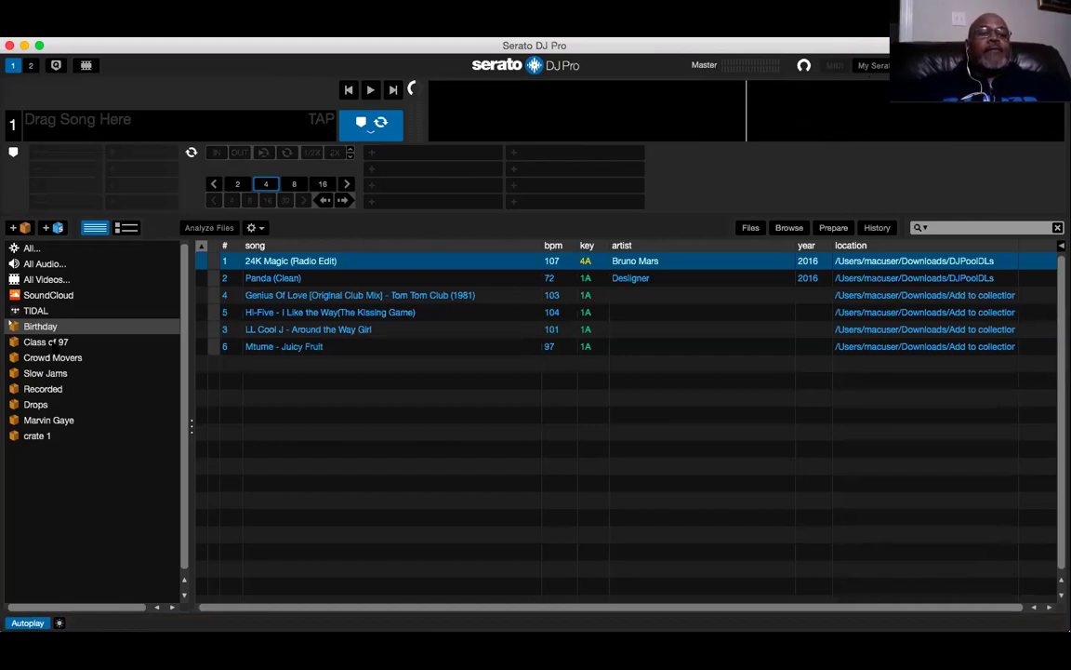
left_click(45, 341)
left_click(53, 358)
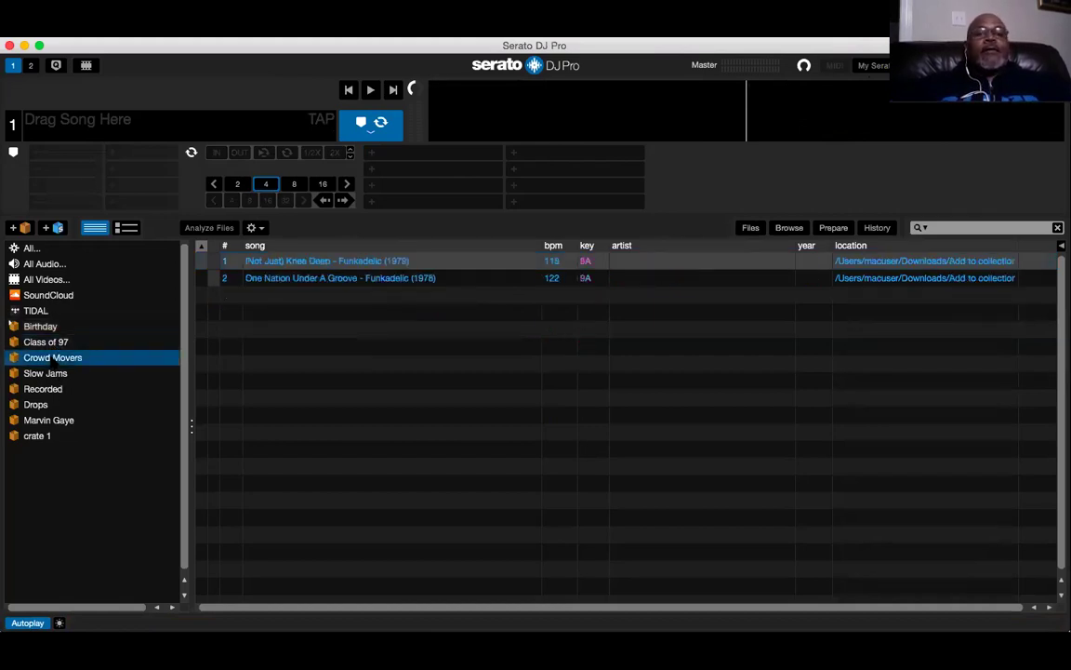
left_click(42, 373)
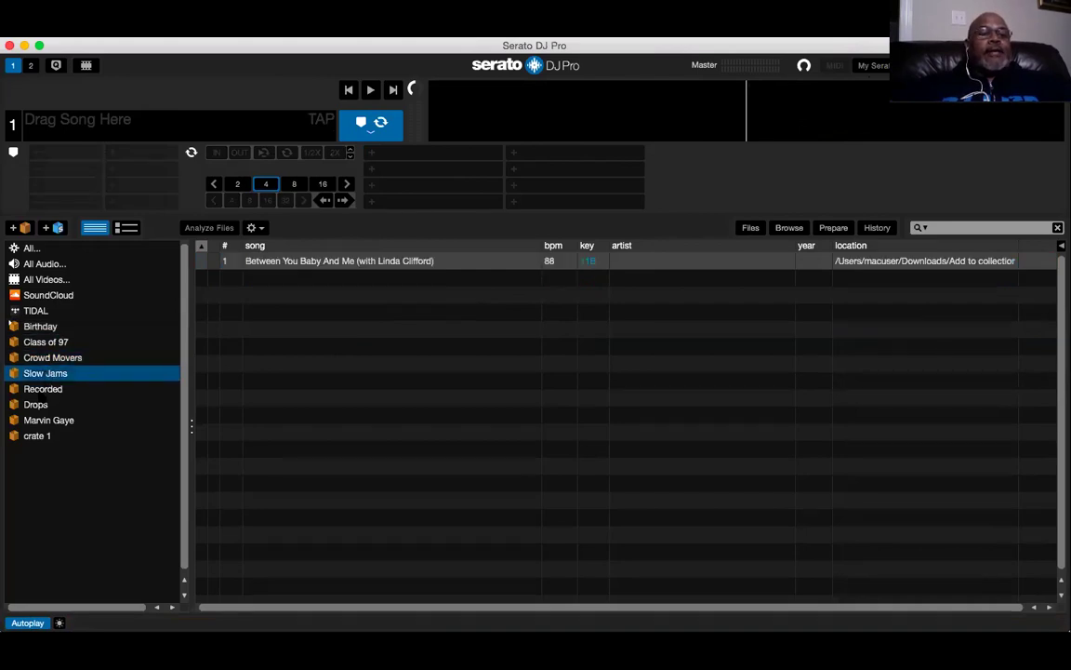
left_click(42, 389)
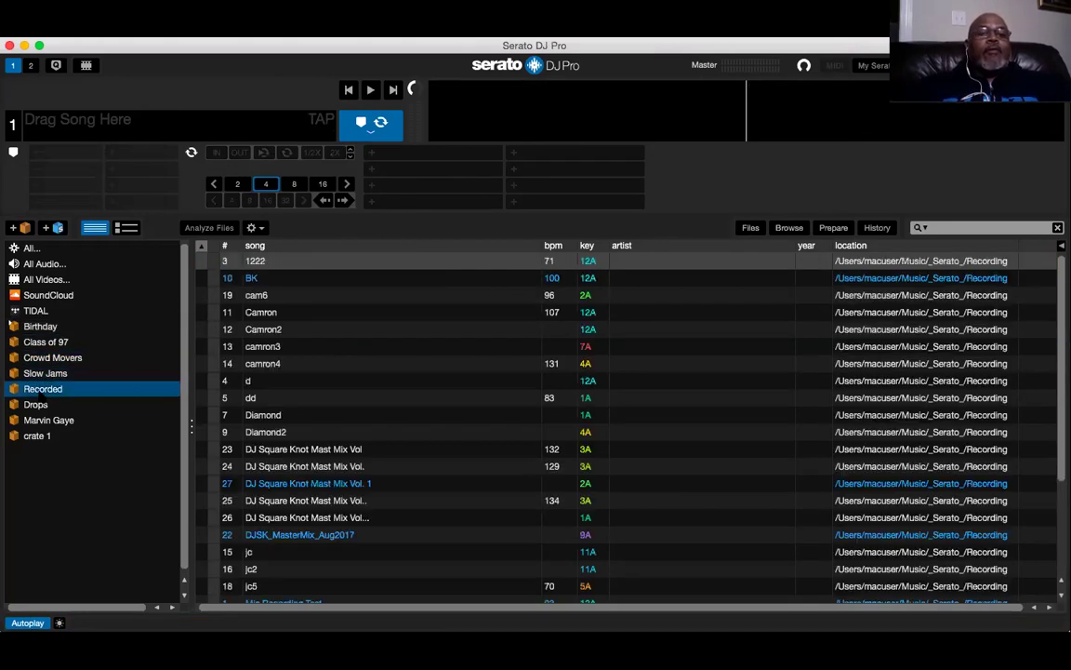
left_click(40, 405)
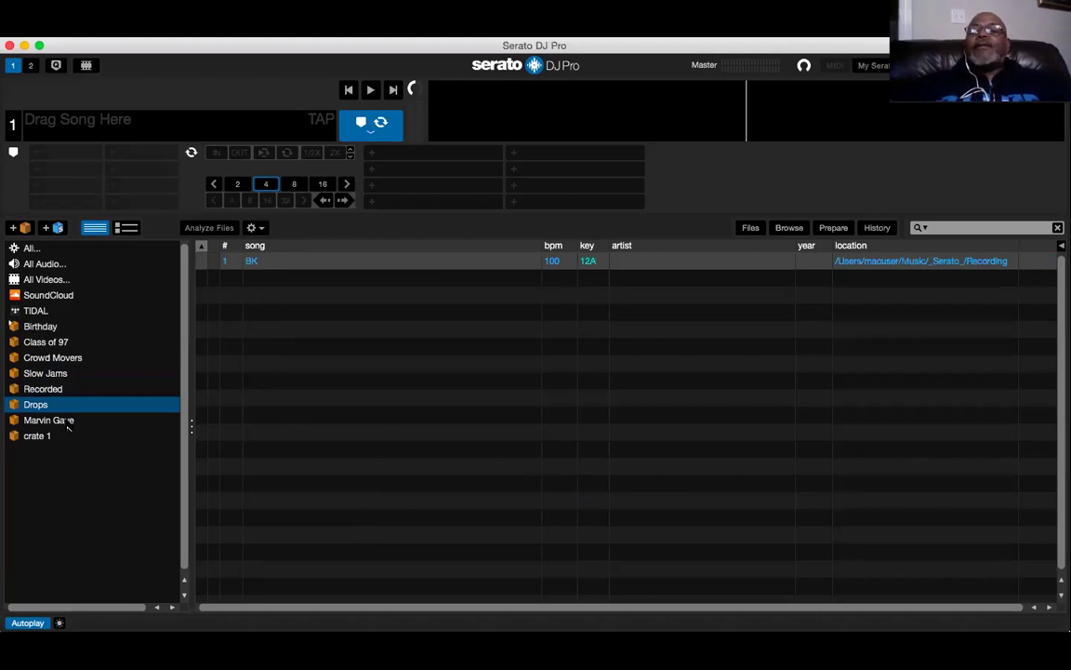
left_click(67, 424)
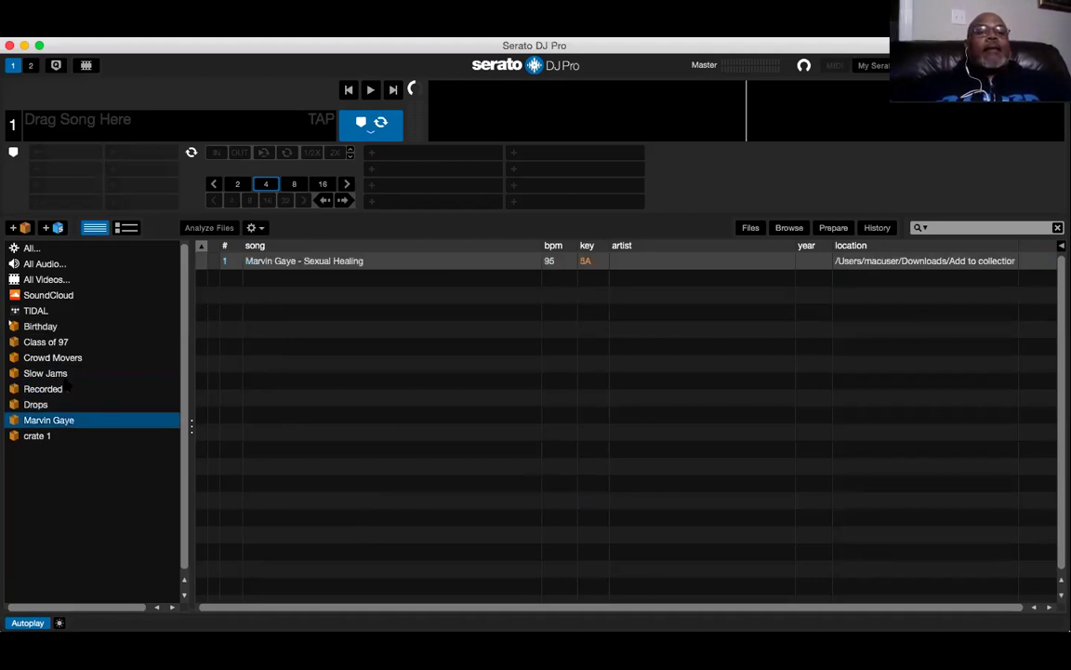
left_click(53, 327)
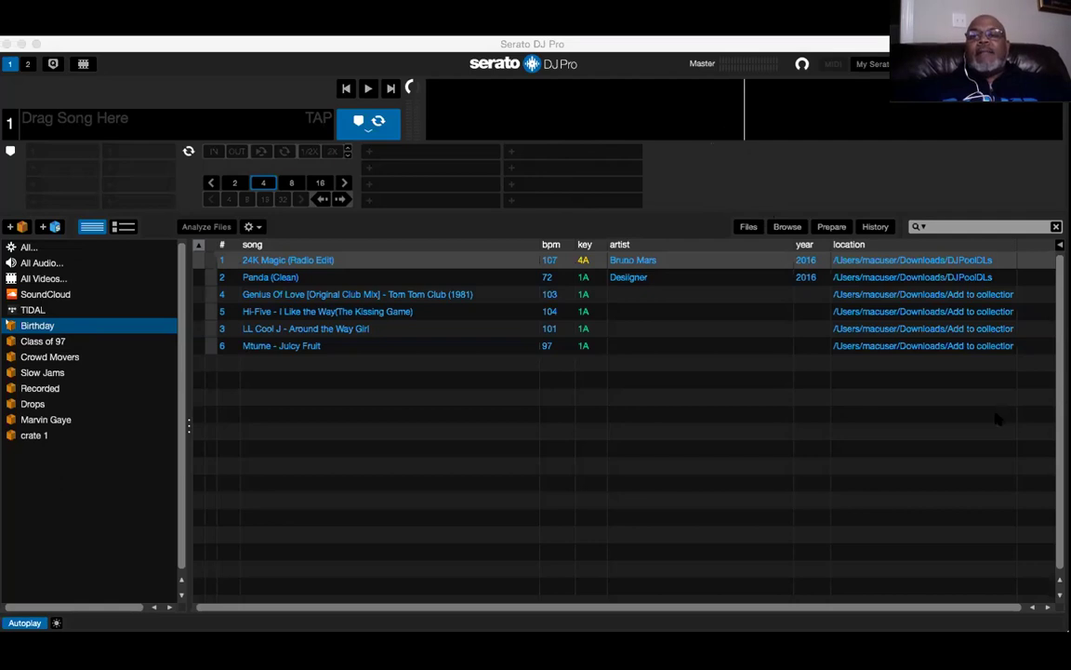
Step: Select all six Birthday tracks using Cmd+A and a Shift-click range from 24K Magic
left_click(819, 395)
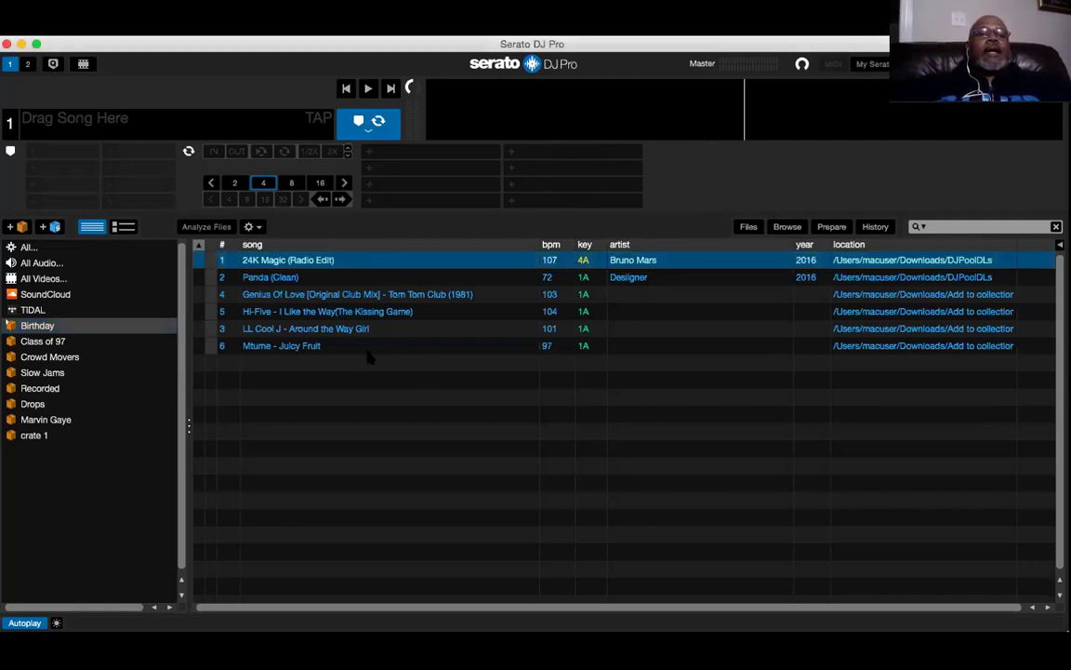
mouse_move(365, 361)
left_mouse_down()
mouse_move(335, 330)
mouse_move(351, 363)
left_mouse_up()
key("super+a")
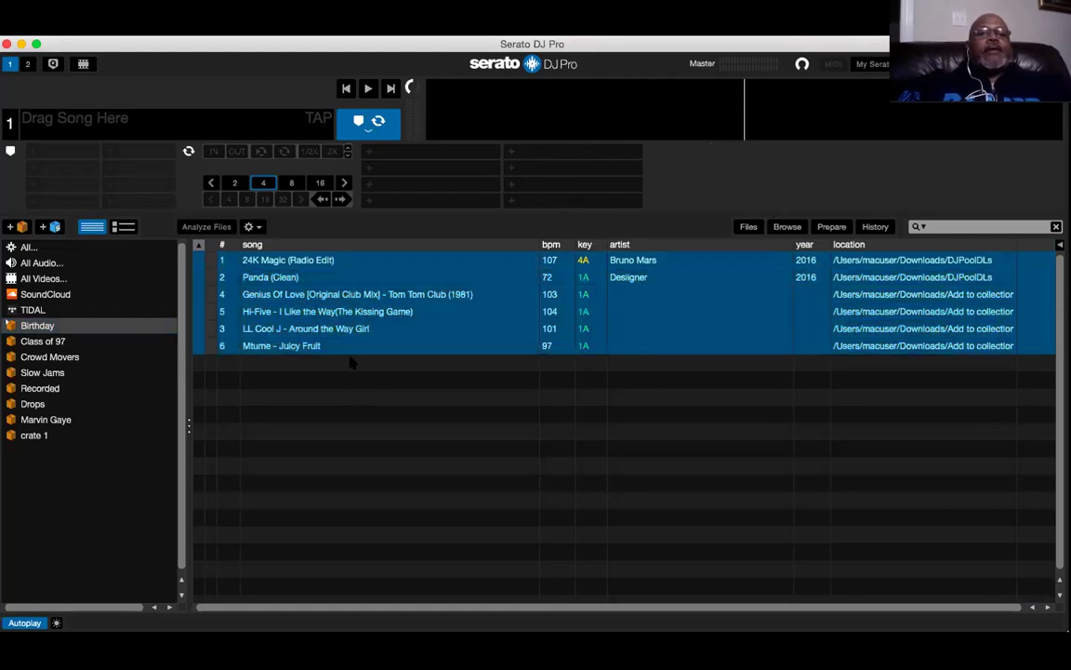
left_click(332, 263)
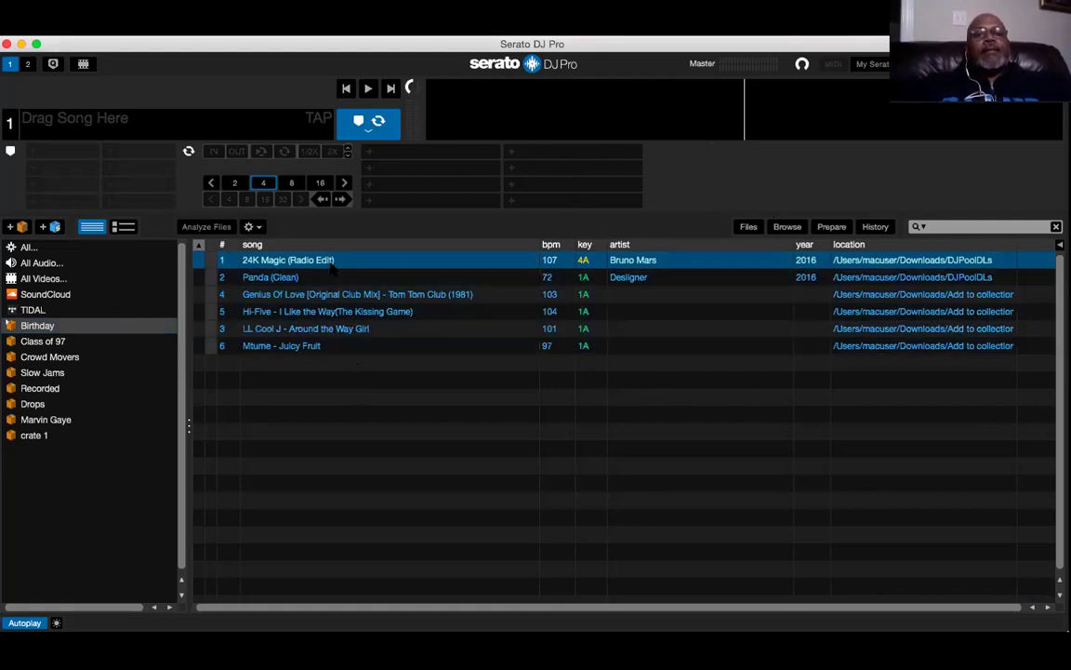
left_click(332, 347, "shift")
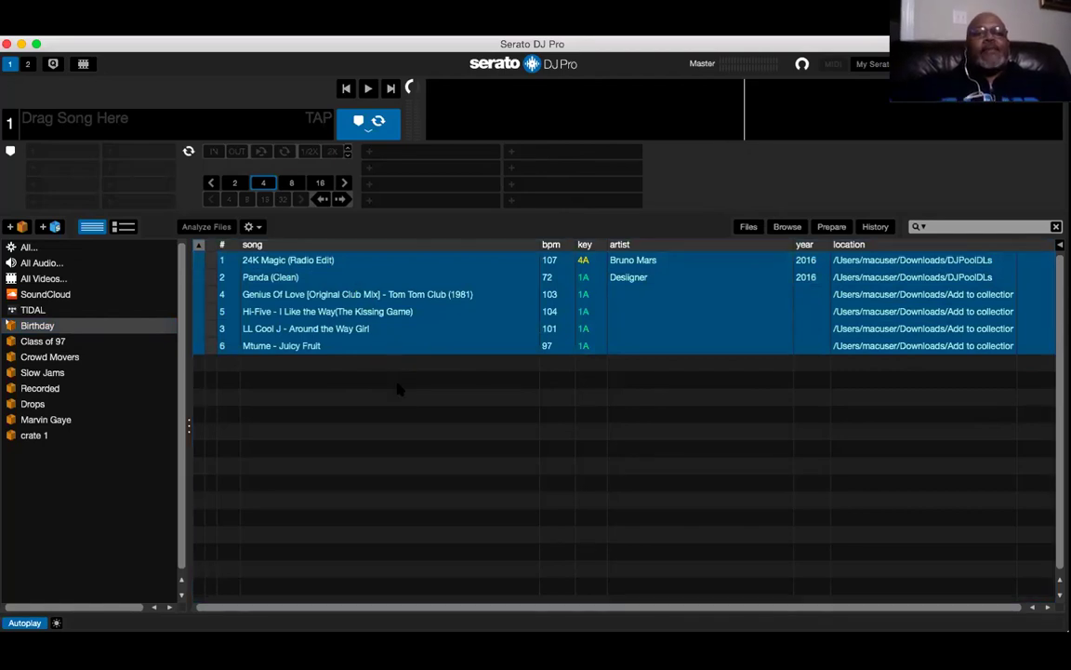
Step: Reselect 24K Magic through Mtume - Juicy Fruit and move the Serato window slightly lower
left_click(332, 294)
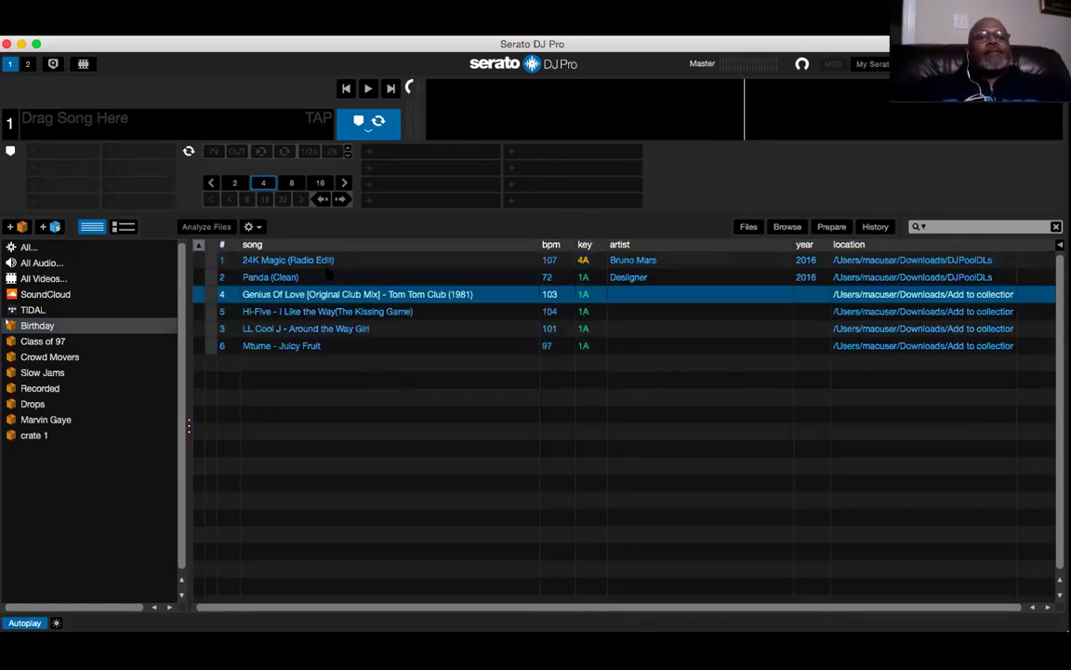
left_click(330, 261)
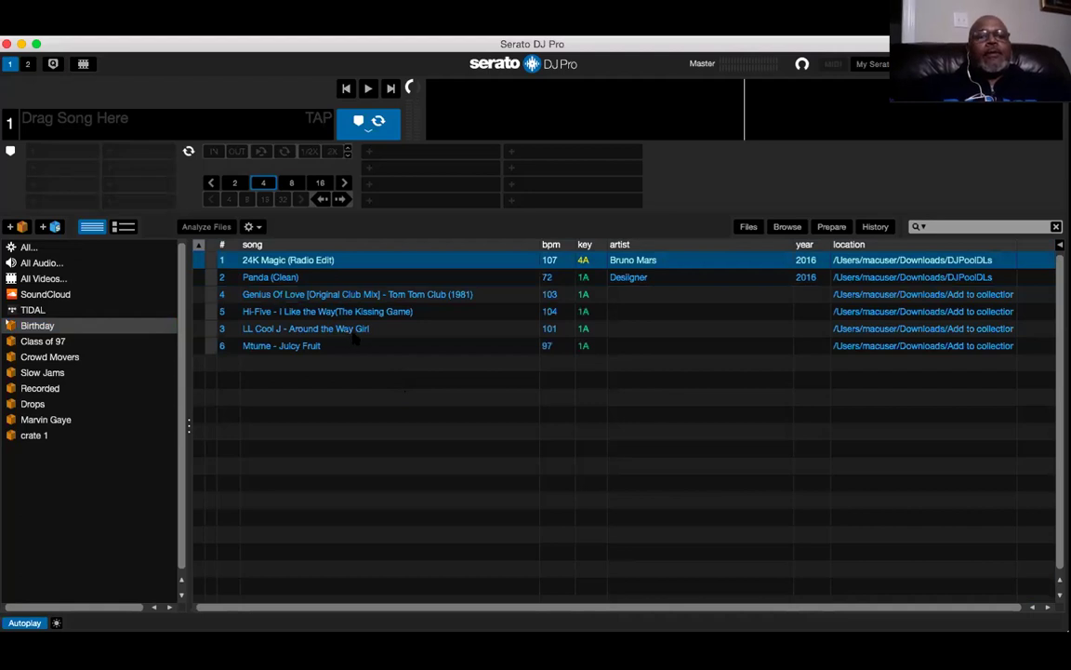
left_click(354, 340, "shift")
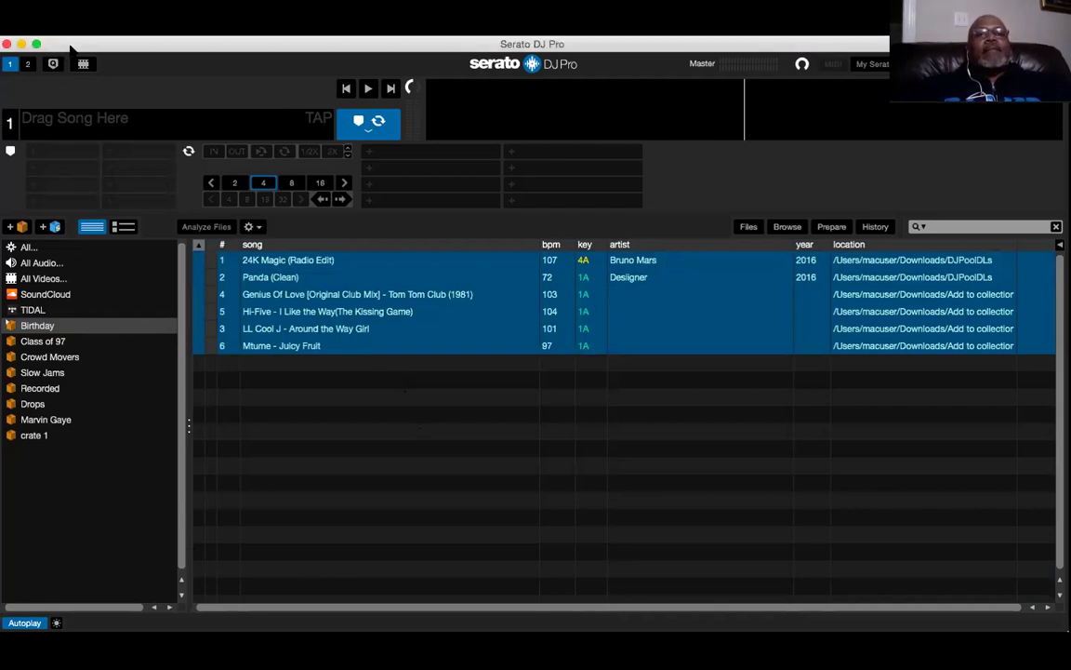
left_click_drag(69, 48, 75, 70)
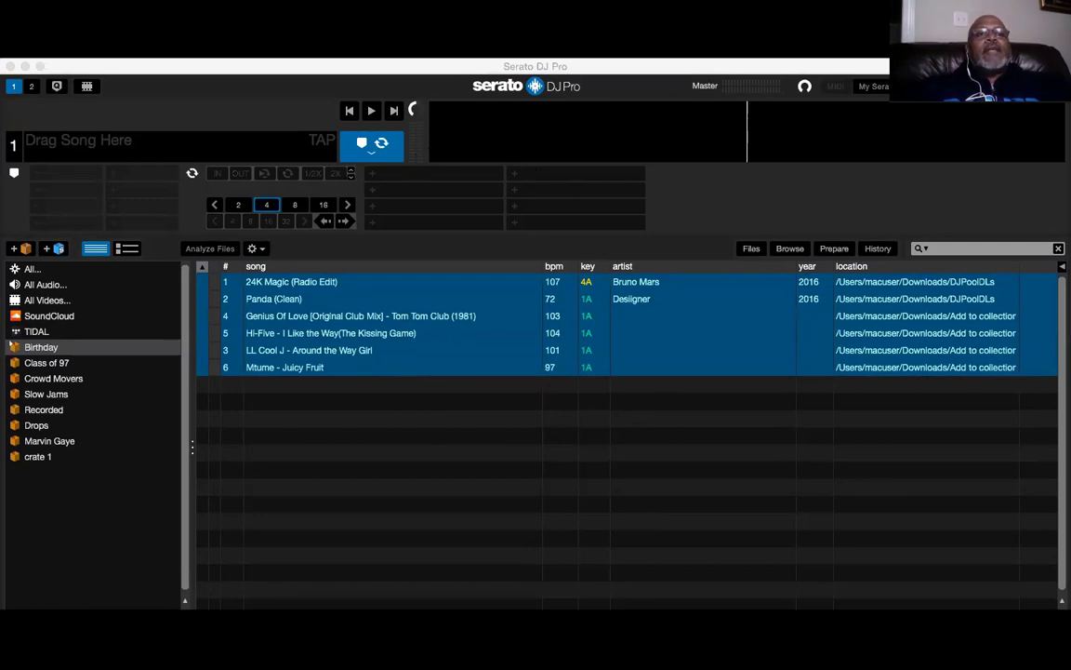
left_click(126, 67)
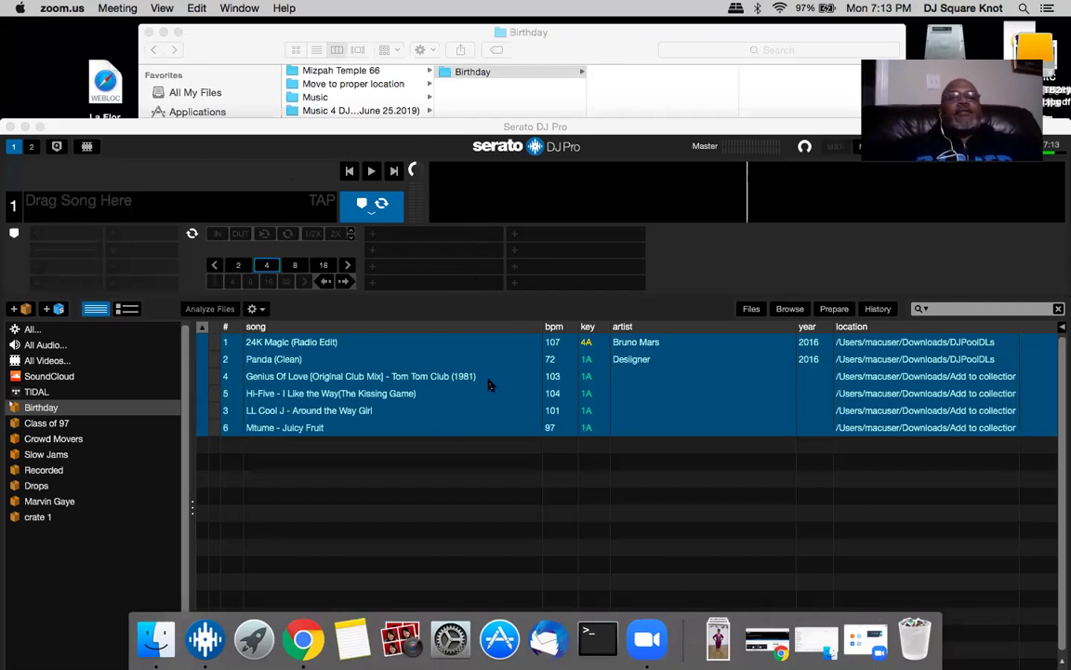
Step: Return focus to Serato's Birthday crate with its six tracks listed
left_click(112, 406)
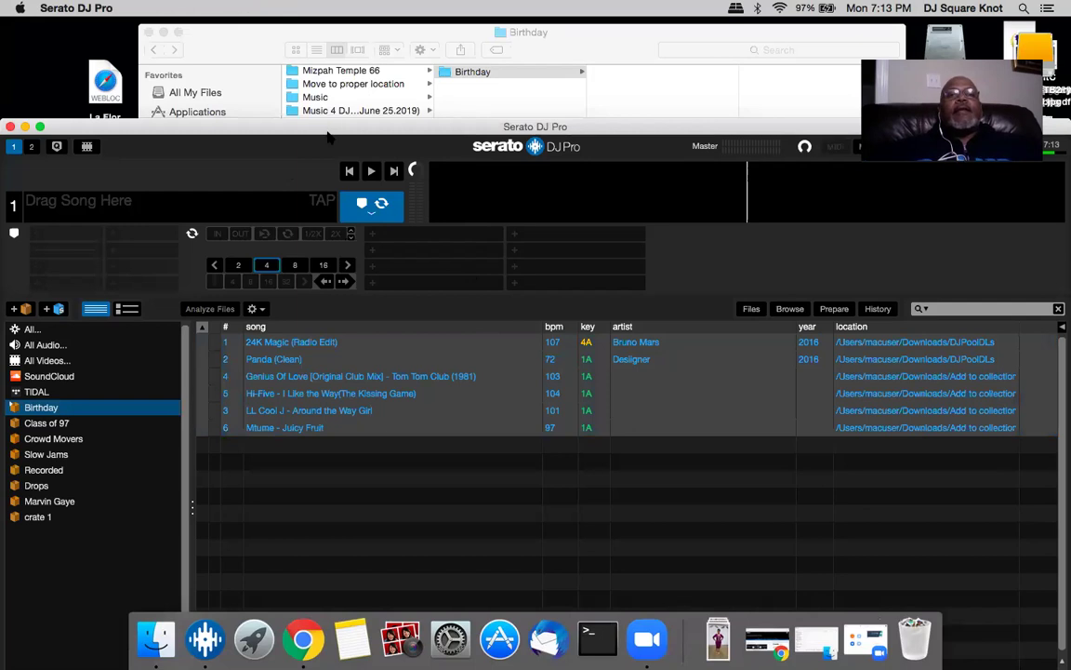
Step: Bring Finder forward and open the PC2HDD > Birthday folder on the DJSK_4TB2 drive
left_click_drag(296, 121, 333, 192)
left_click(446, 67)
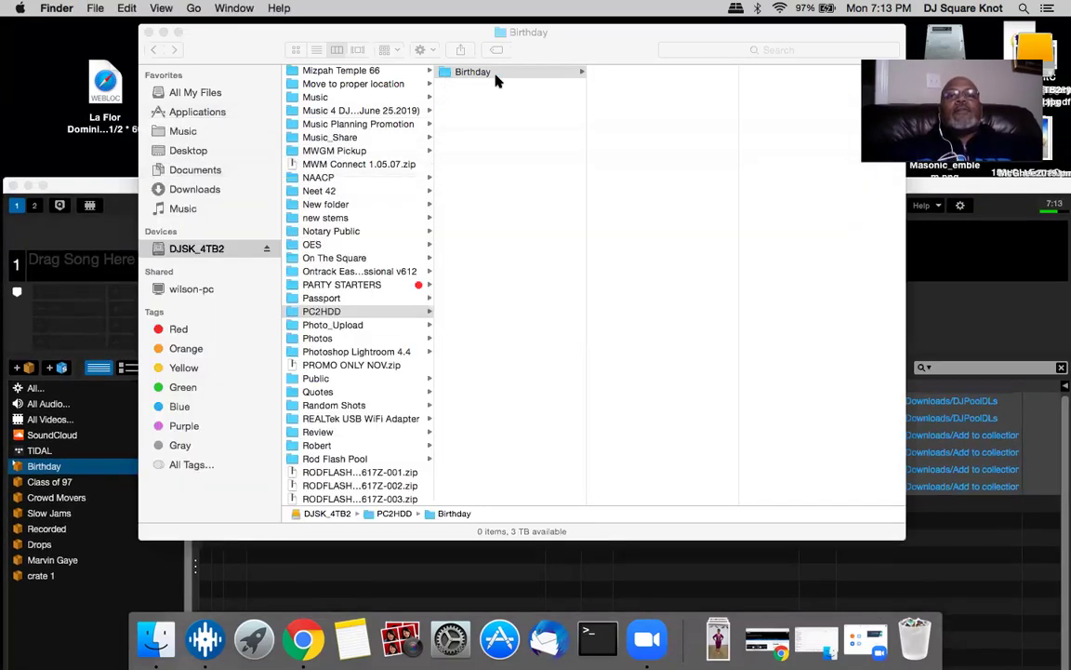
left_click(322, 312)
left_click(330, 314)
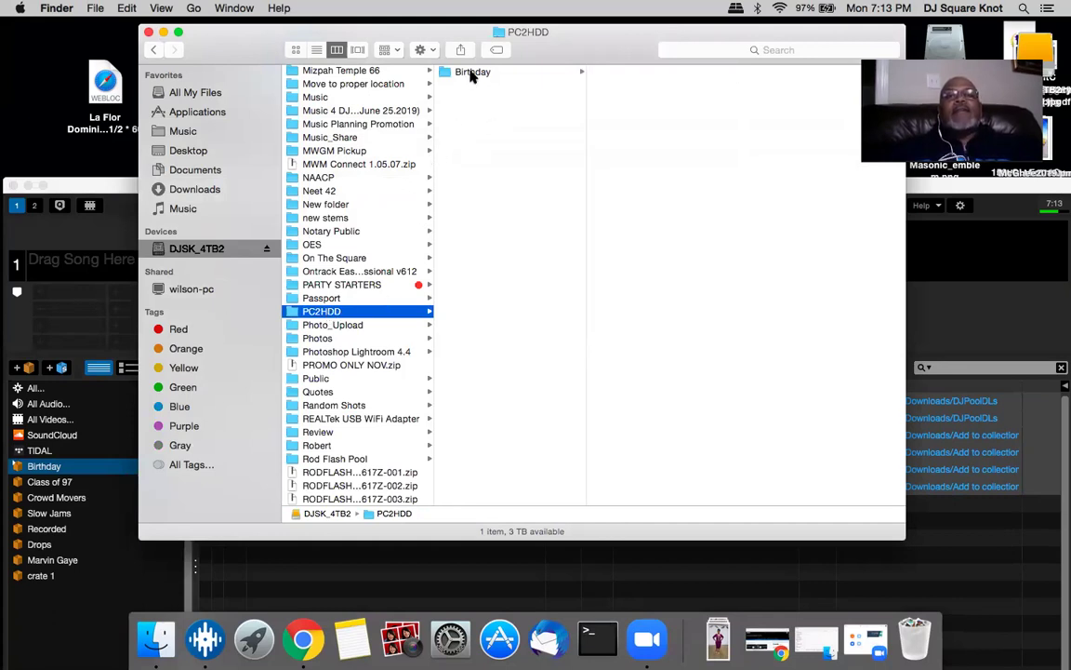
left_click(471, 73)
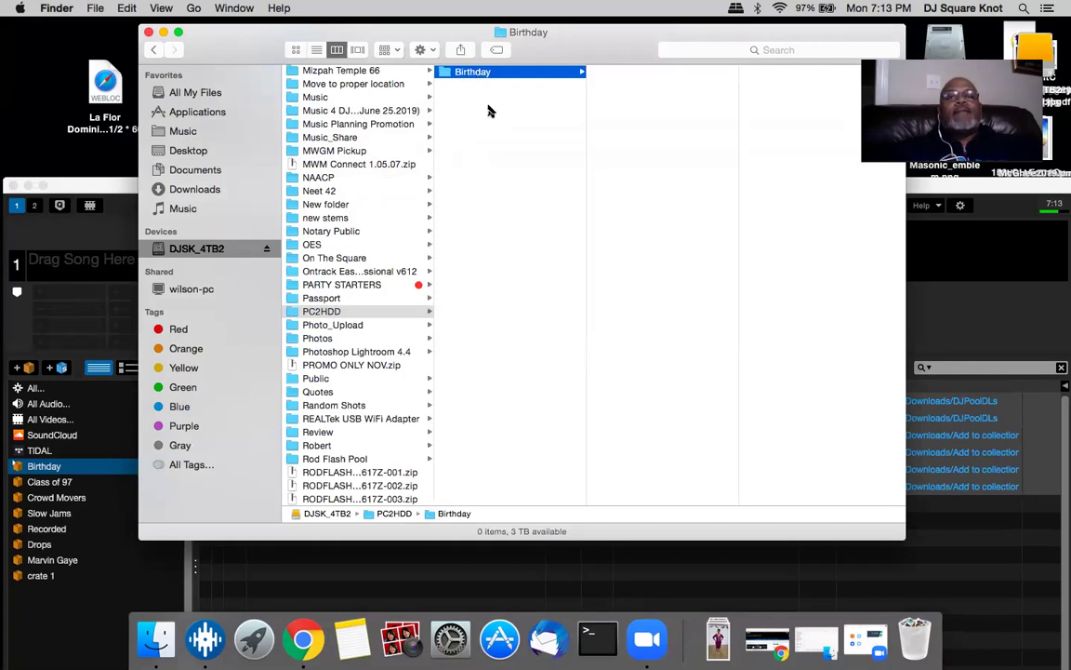
left_click_drag(537, 39, 539, 70)
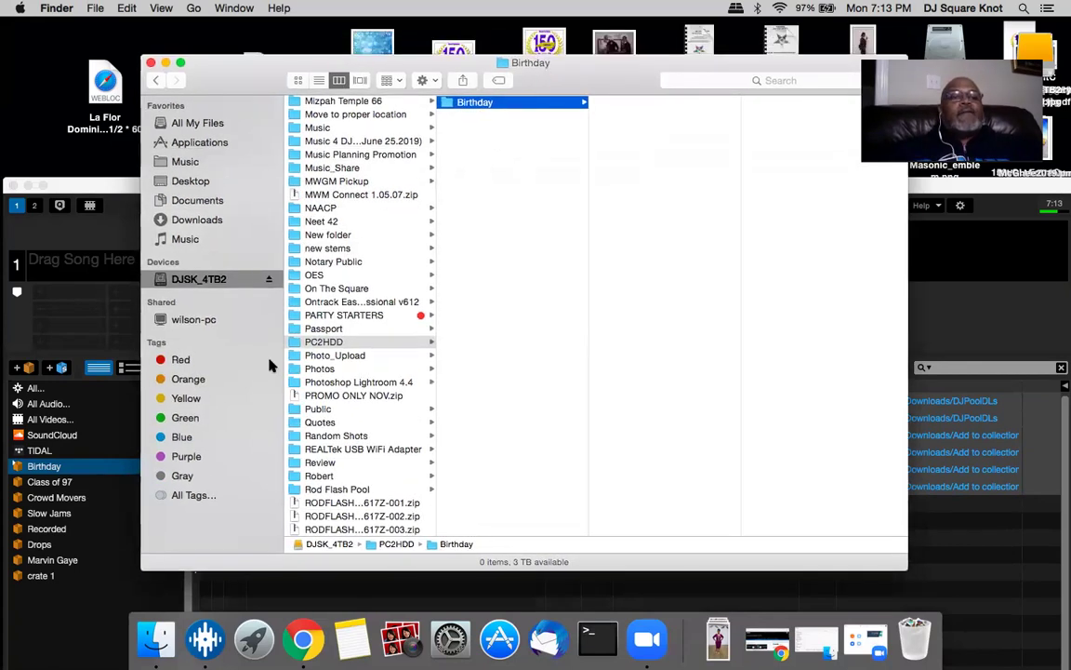
Step: Select all six Birthday crate tracks in Serato and drag them into the drive's Birthday folder
left_click(59, 469)
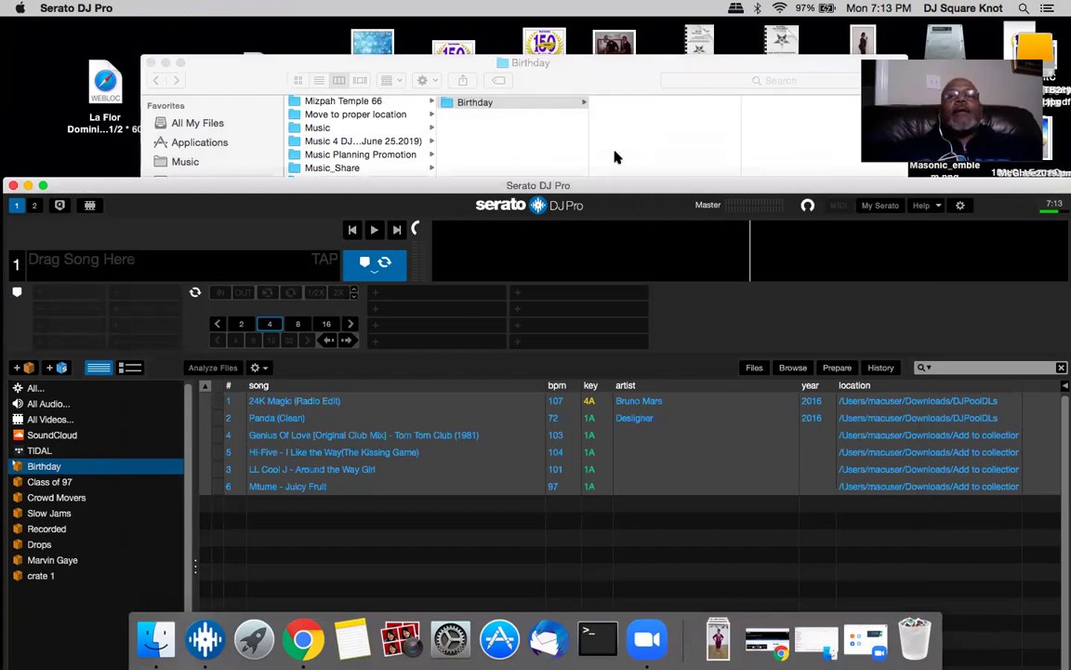
left_click(539, 121)
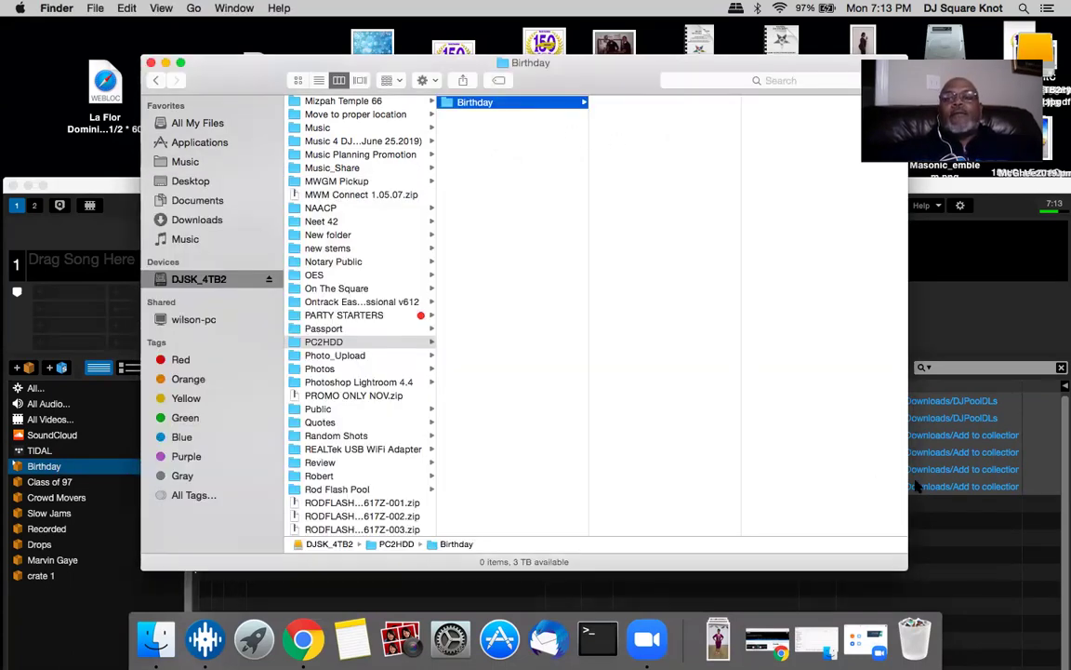
left_click(934, 523)
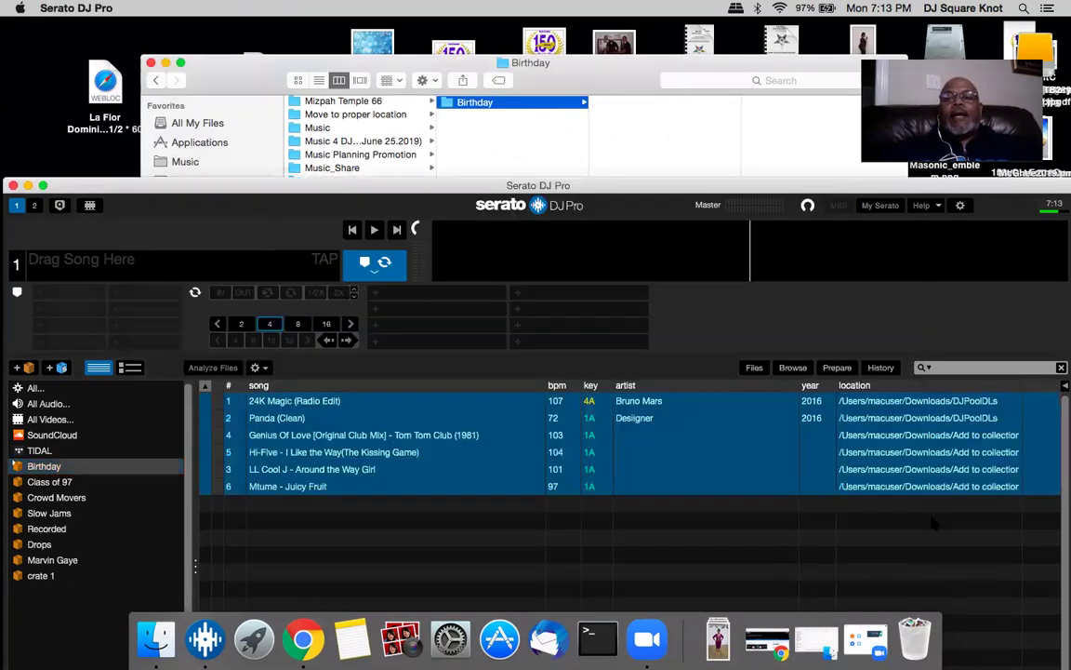
left_click(703, 473)
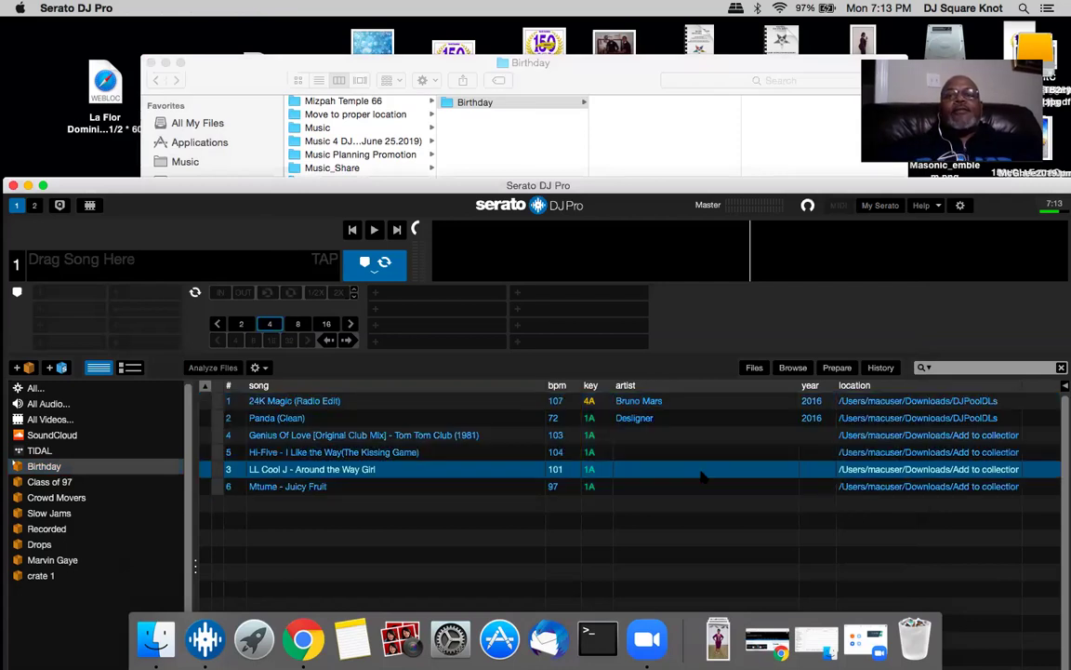
left_click(434, 401)
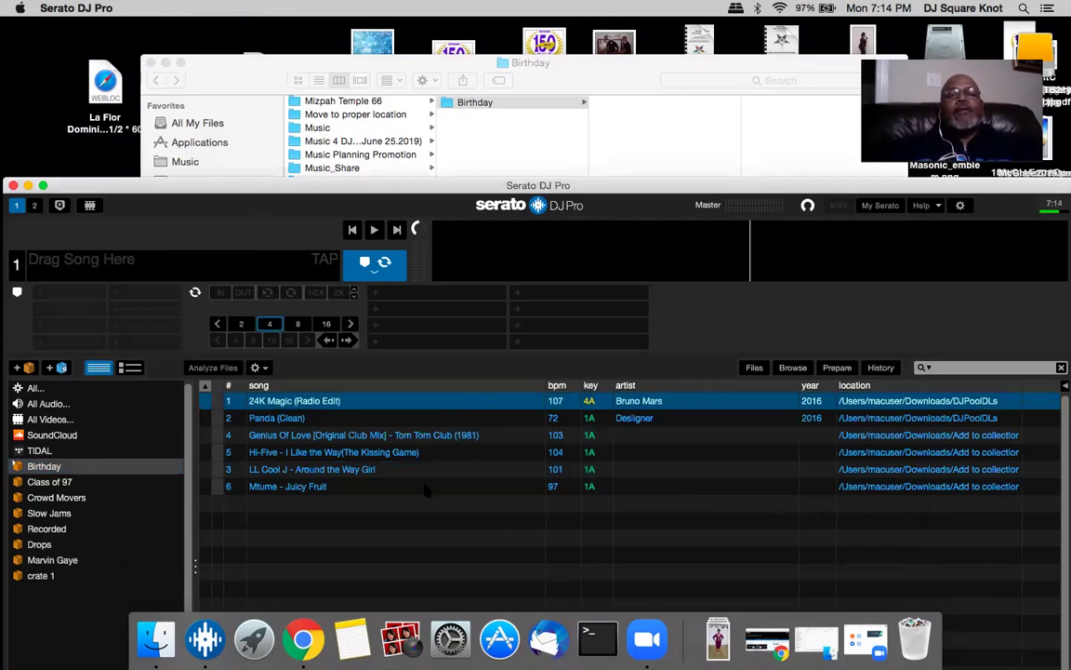
left_click(426, 490, "shift")
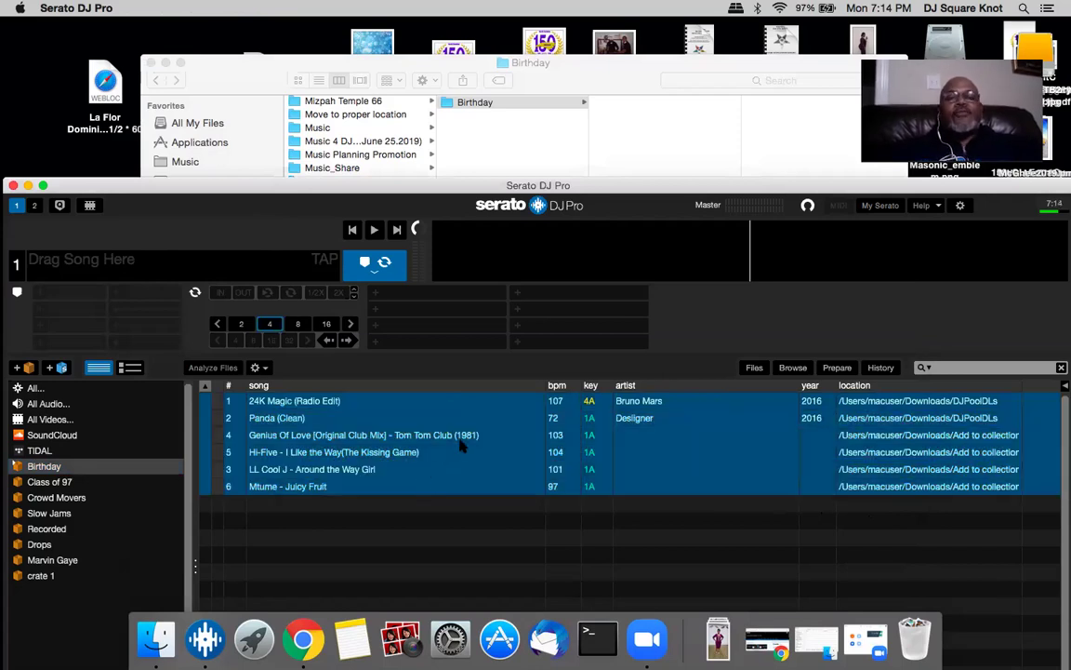
left_click_drag(461, 446, 614, 111)
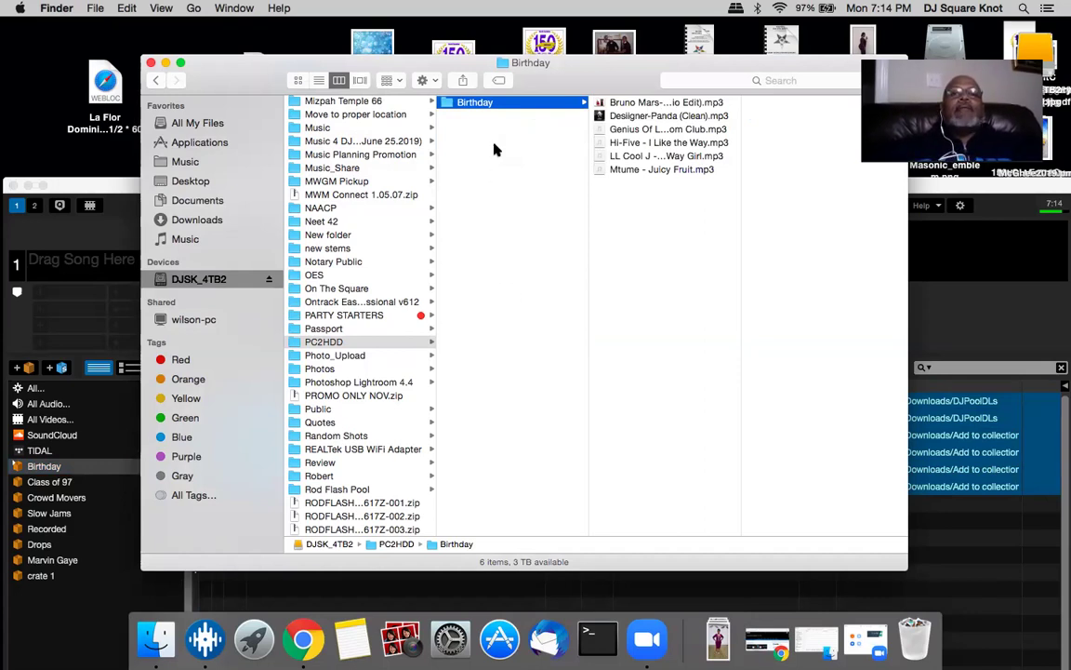
Step: Create a new folder named 'Class of 97' inside PC2HDD
left_click(491, 231)
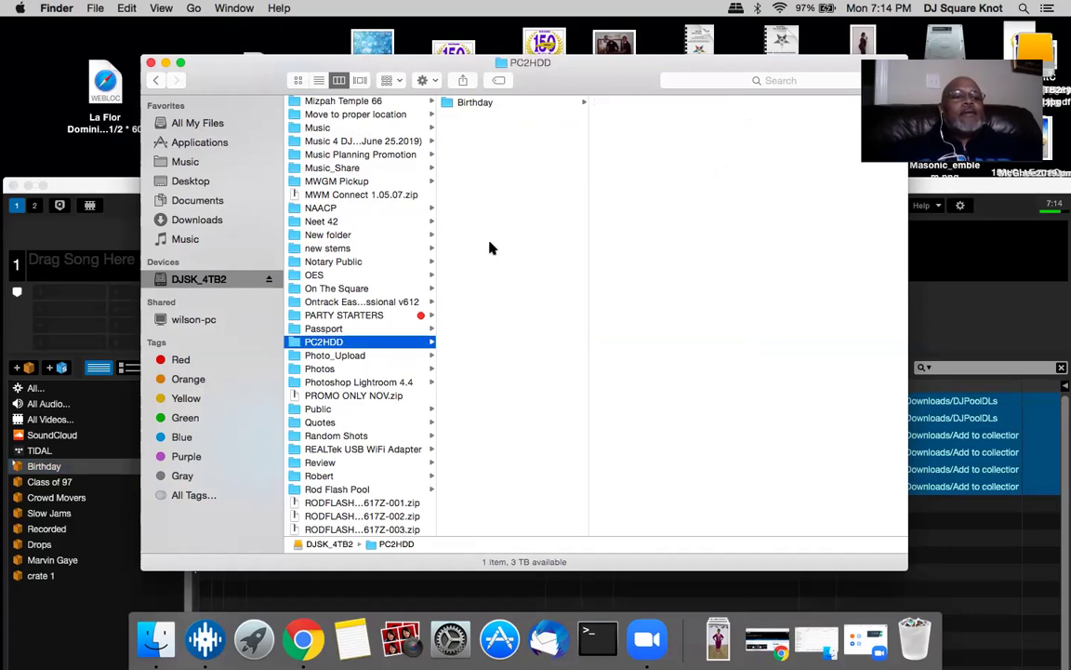
right_click(487, 244)
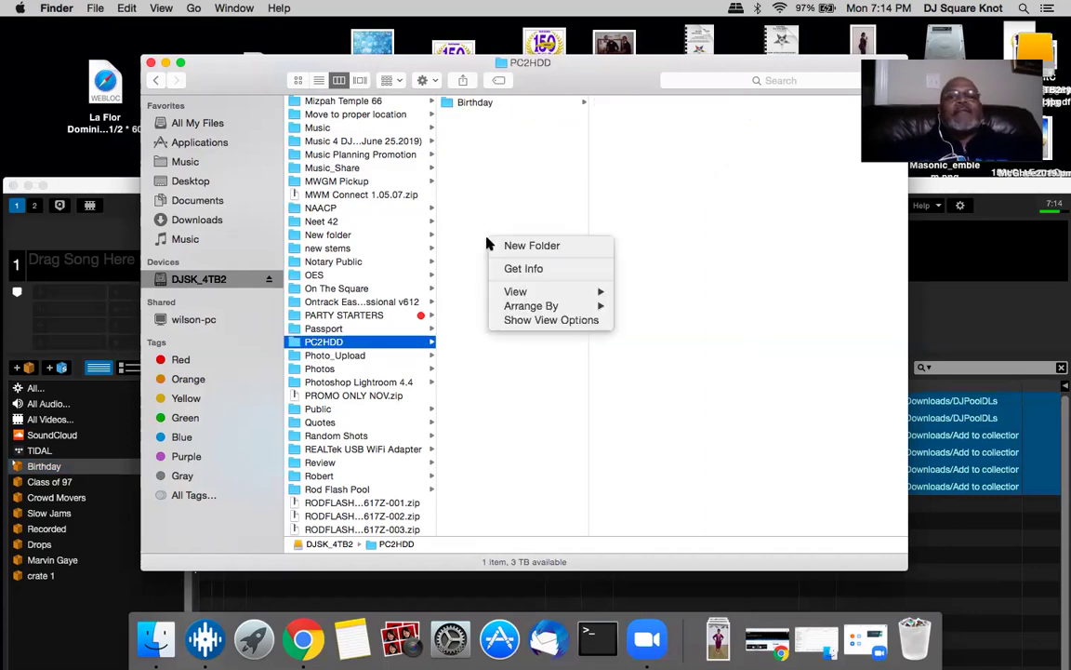
left_click(536, 246)
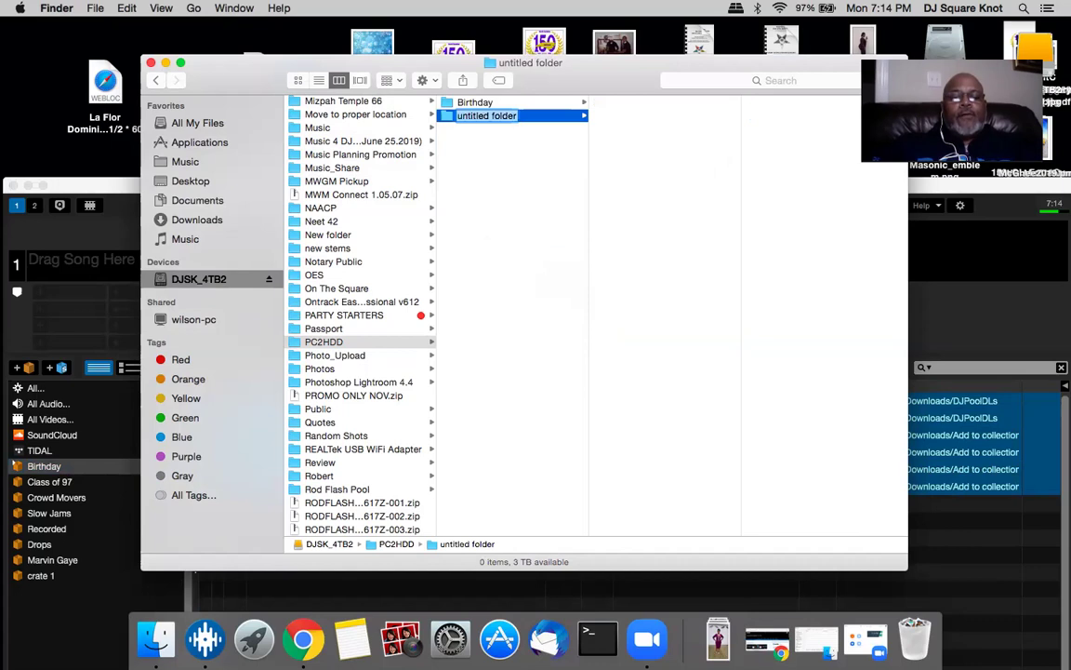
type("Class")
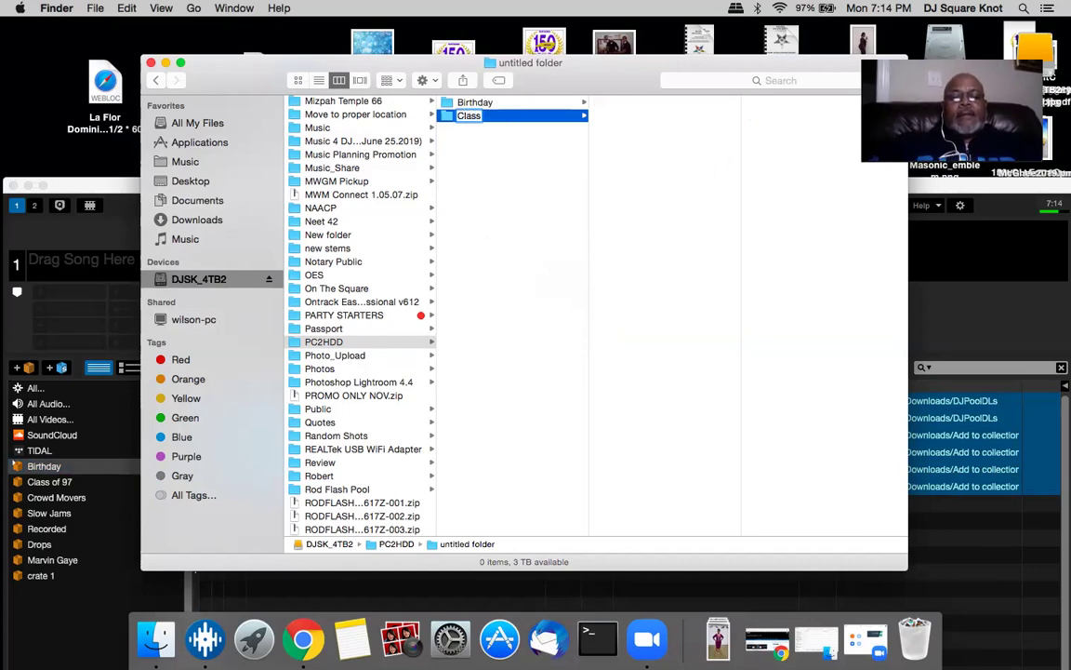
key("BackSpace")
type("s o")
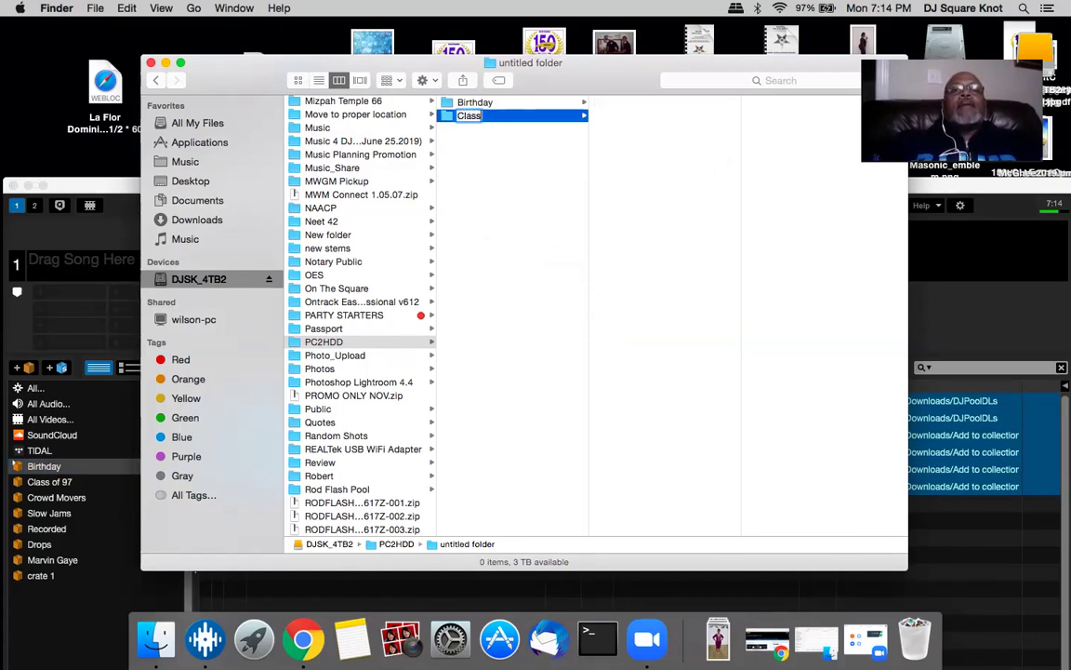
type("f 97")
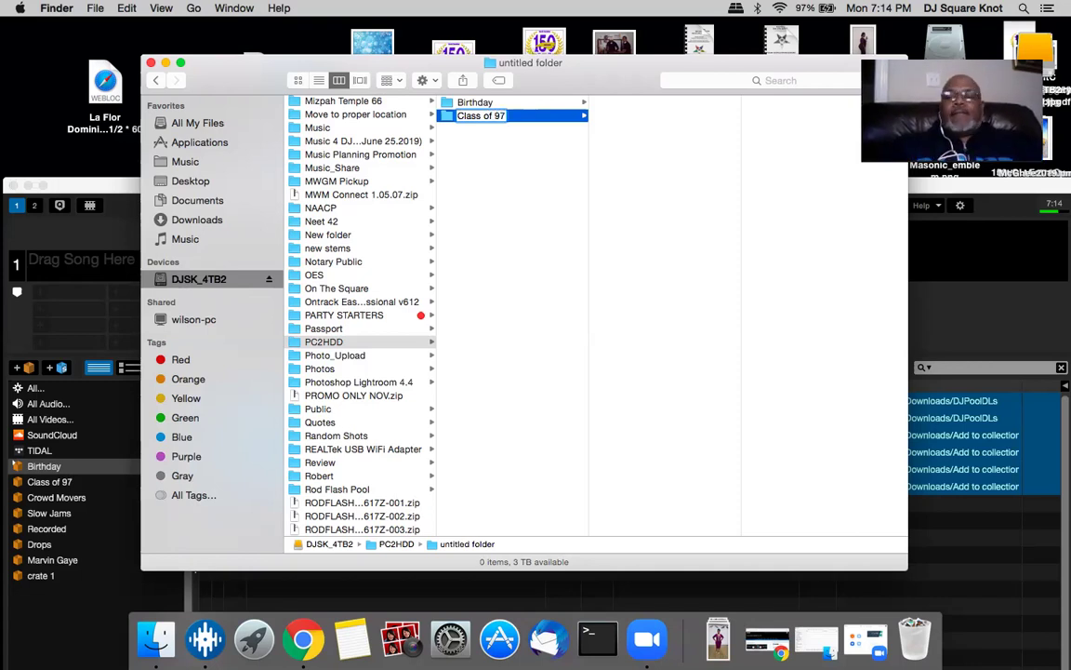
key("Return")
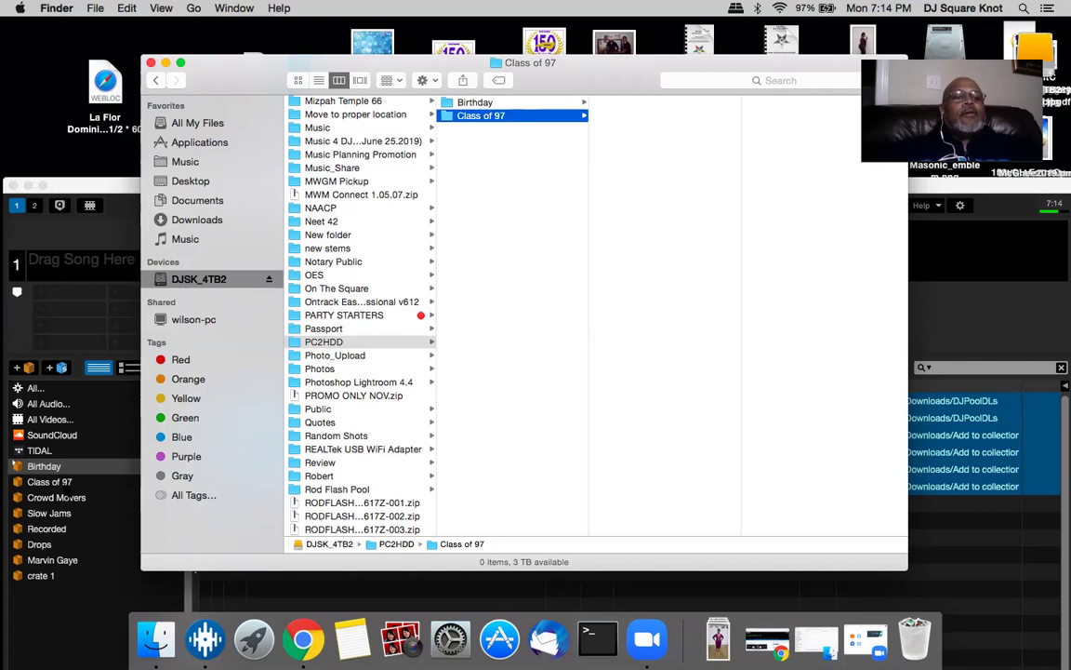
Step: Switch to Serato and select the Class of 97 crate's four tracks
left_click(59, 440)
left_click(49, 482)
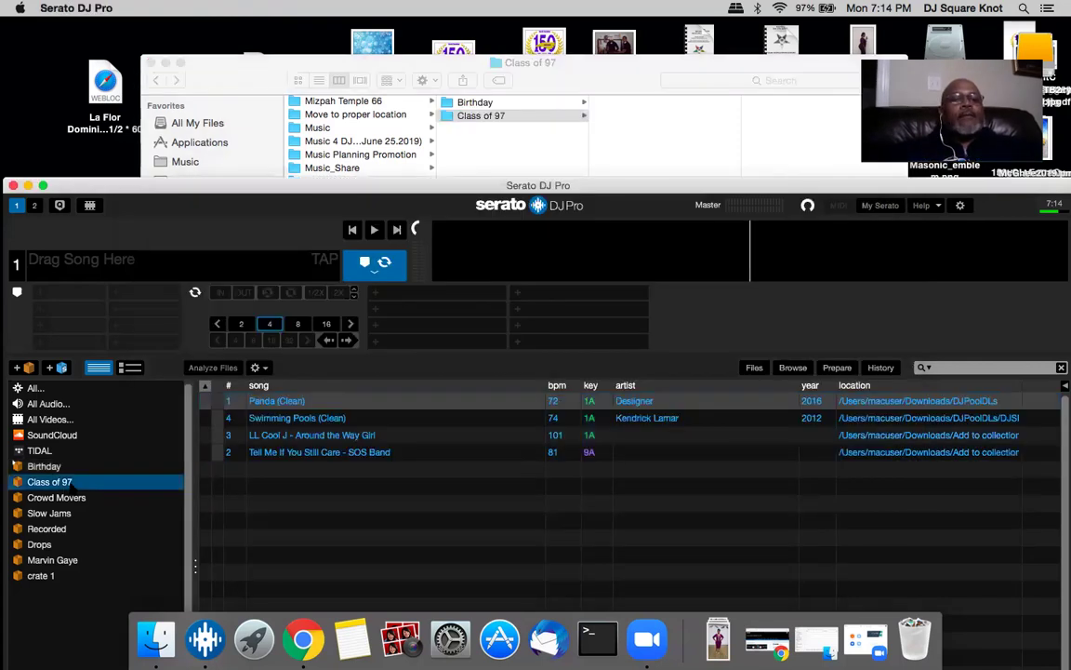
left_click(347, 455, "shift")
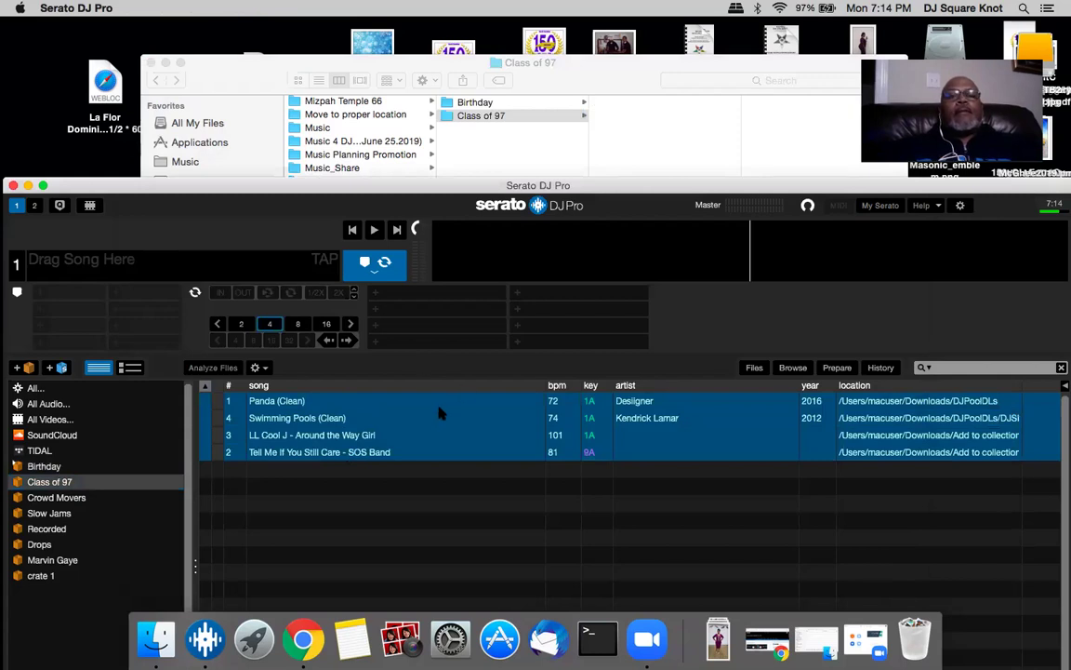
Step: Drag the four tracks onto the Class of 97 folder, check both folders, then eject DJSK_4TB2
left_click_drag(437, 420, 628, 121)
left_click(627, 121)
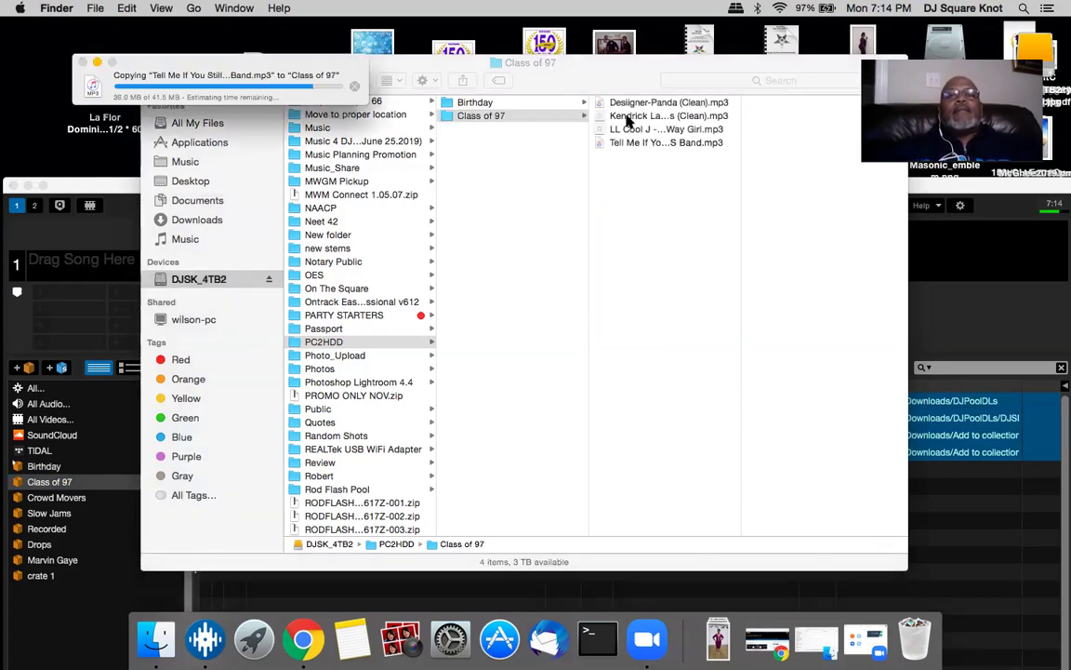
left_click(509, 232)
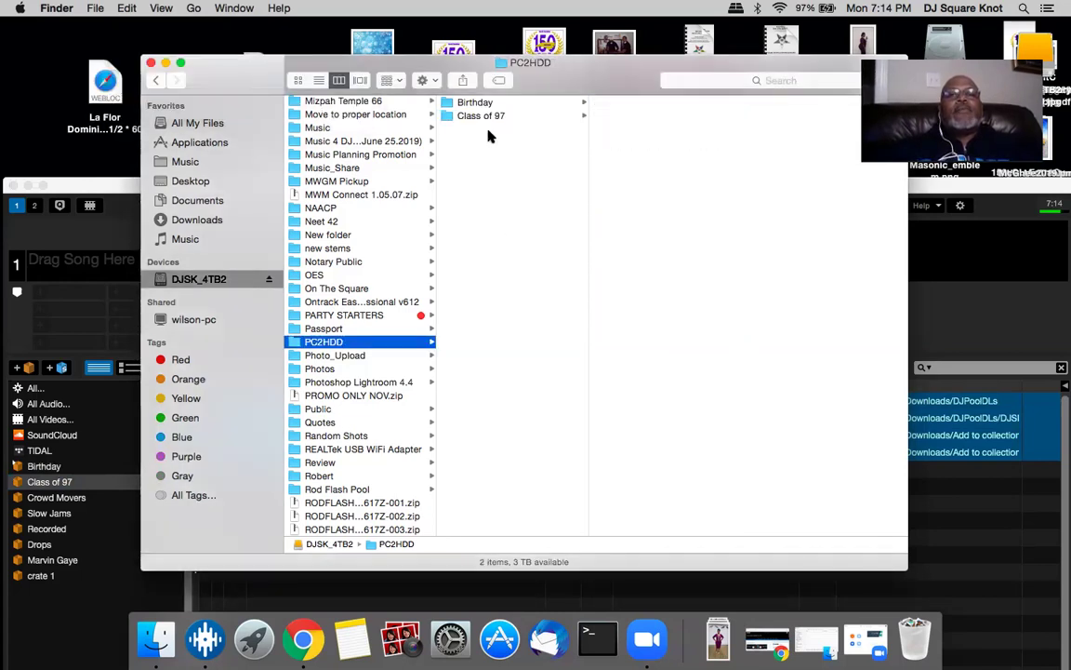
left_click(486, 104)
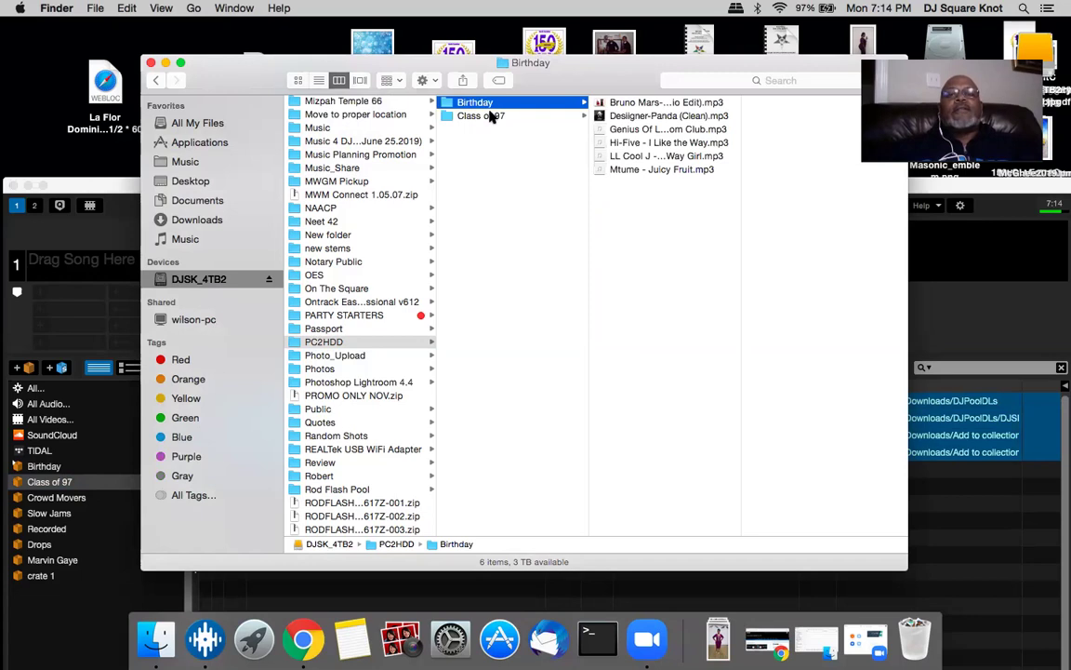
left_click(492, 116)
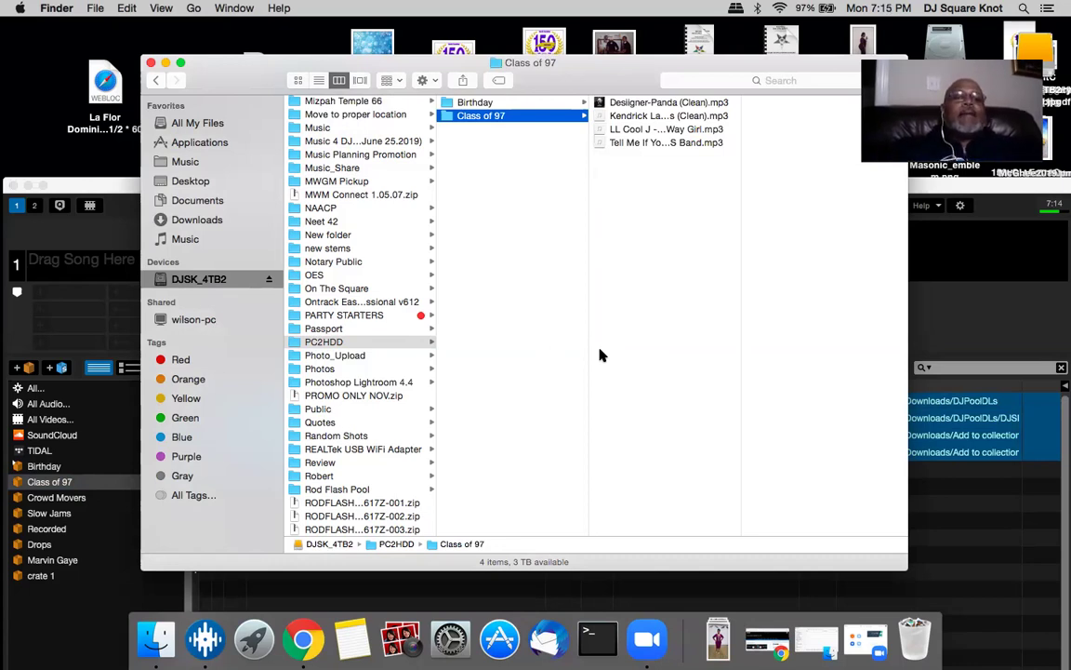
left_click(269, 279)
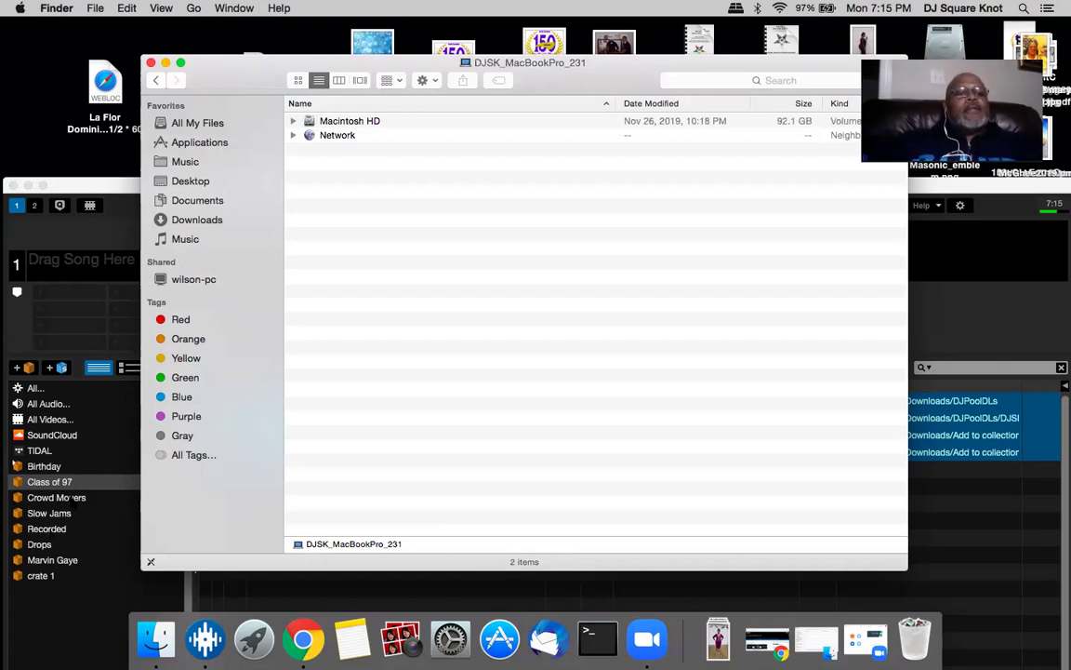
Step: Rename the Birthday crate to Birthday2 and Class of 97 to Class of 97-2
left_click(47, 467)
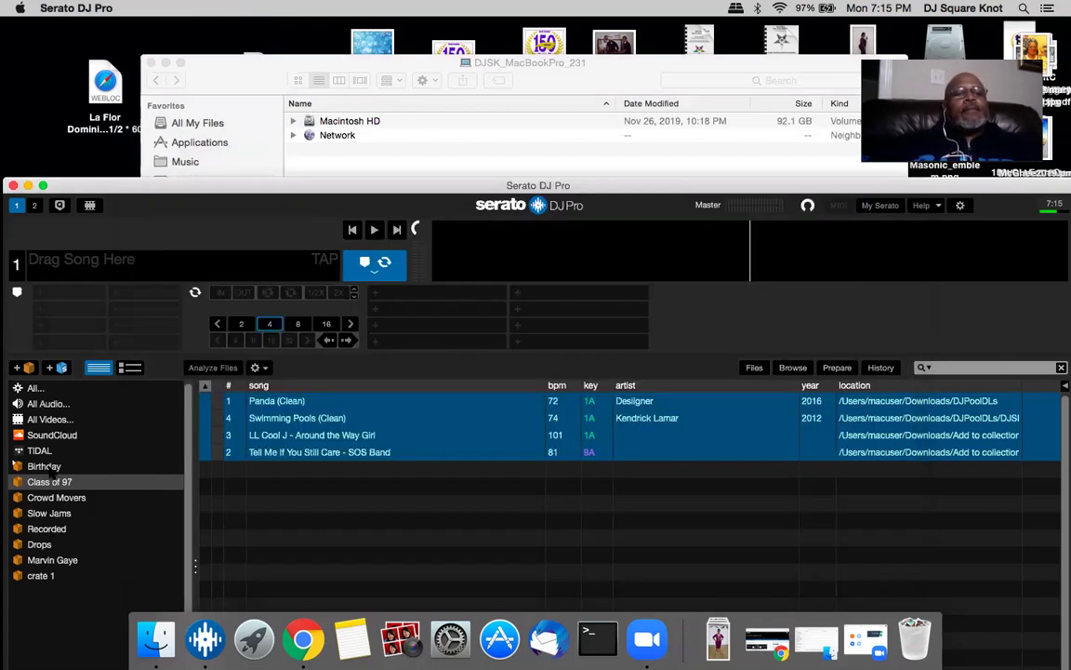
left_click(47, 467)
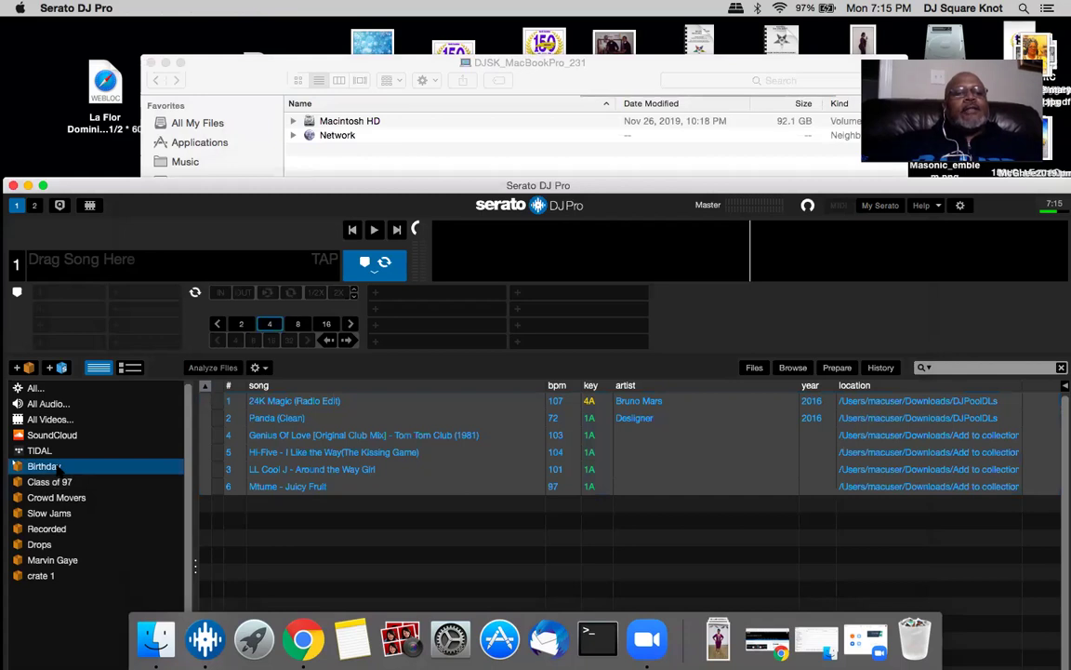
double_click(57, 466)
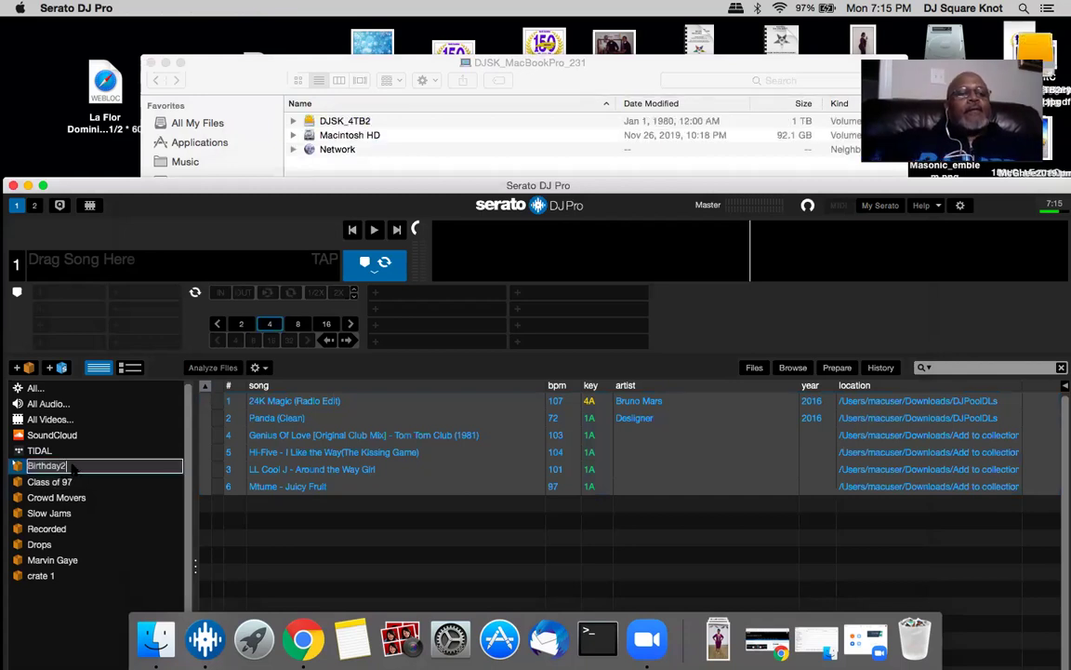
type("2")
left_click(70, 482)
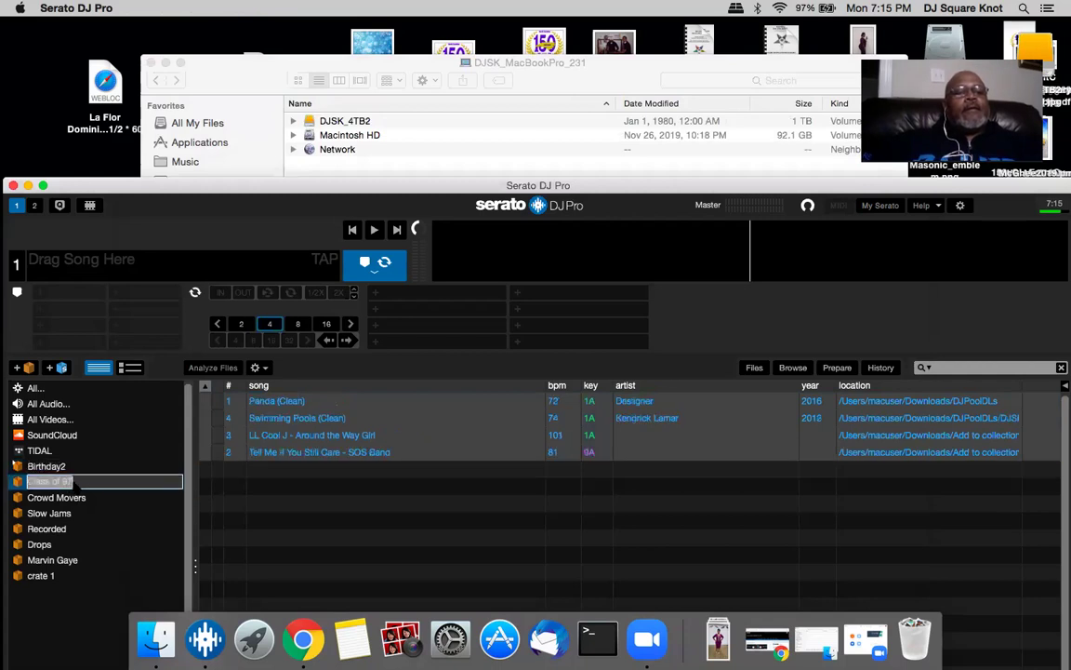
double_click(81, 482)
type("-2")
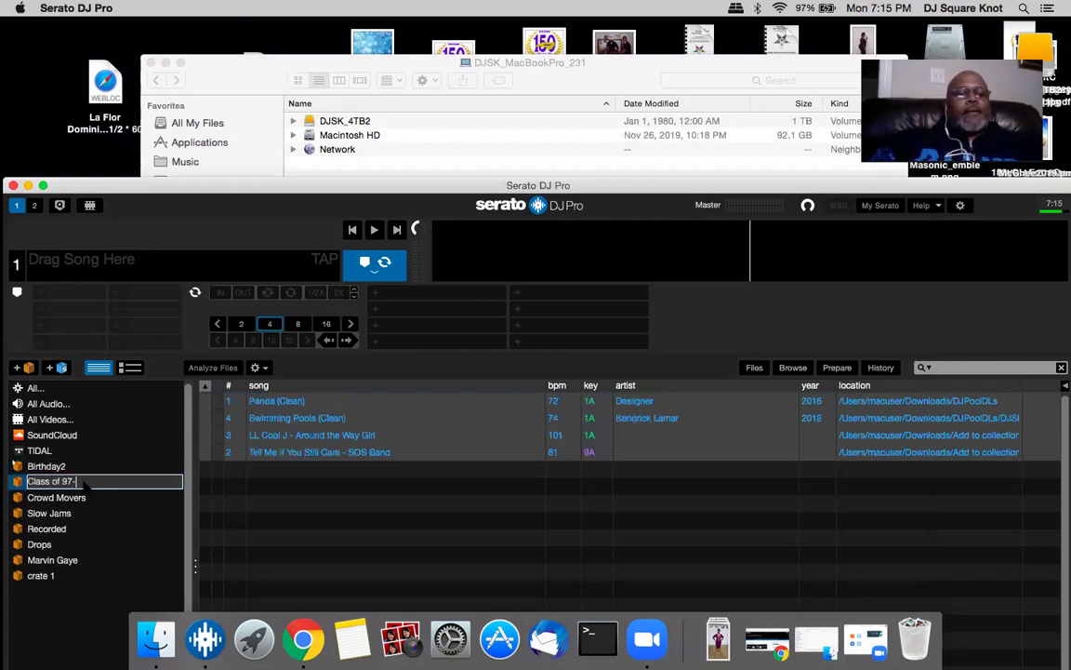
Step: Select crate 1 and delete it from the crate list
left_click(107, 529)
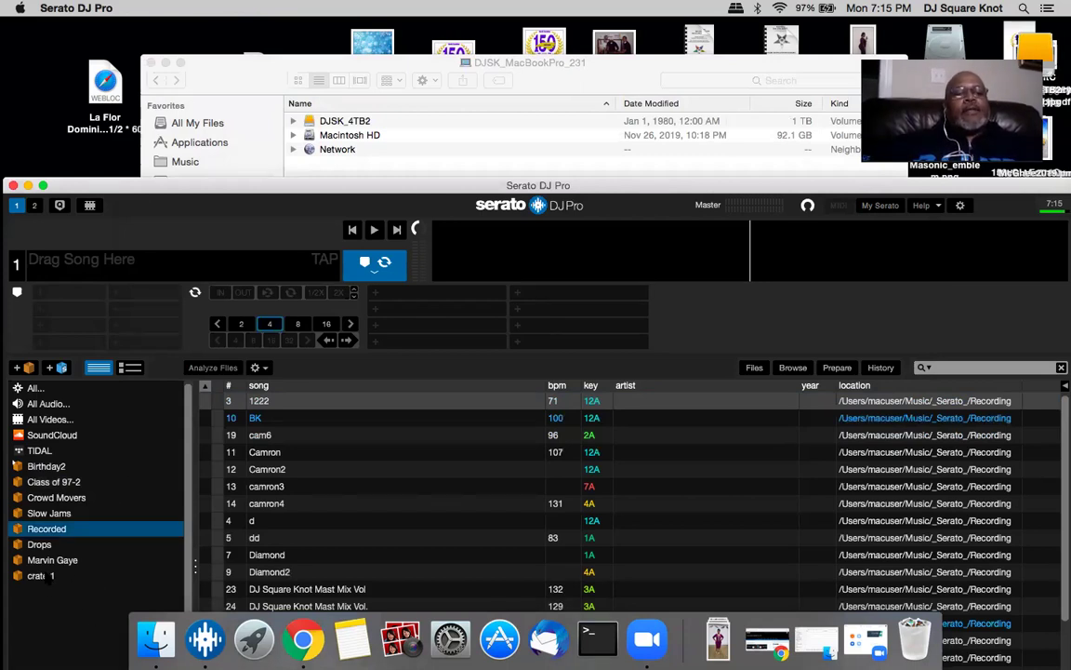
left_click(42, 575)
key("BackSpace")
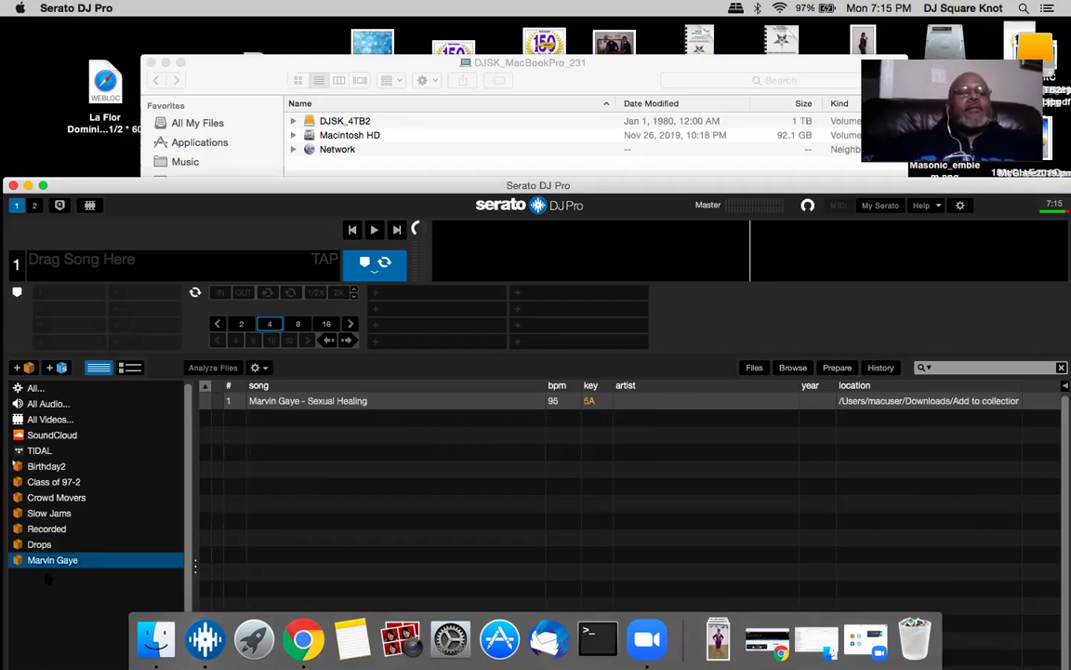
Step: Browse DJSK_4TB2 to PC2HDD and open the Birthday, then Class of 97 folders in column view
left_click(216, 54)
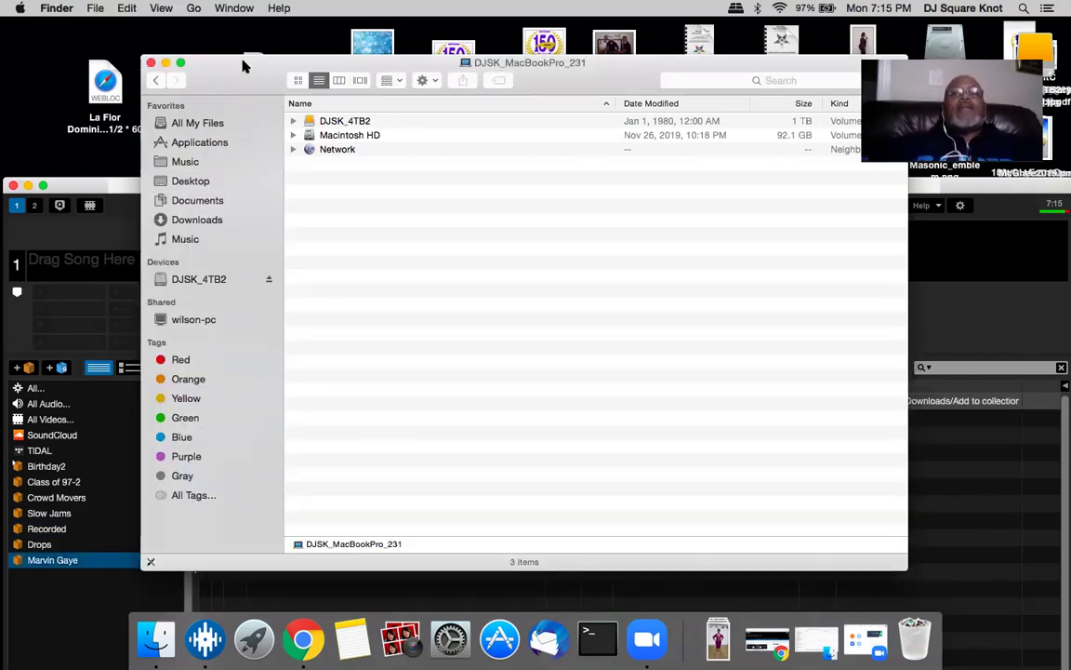
left_click(206, 282)
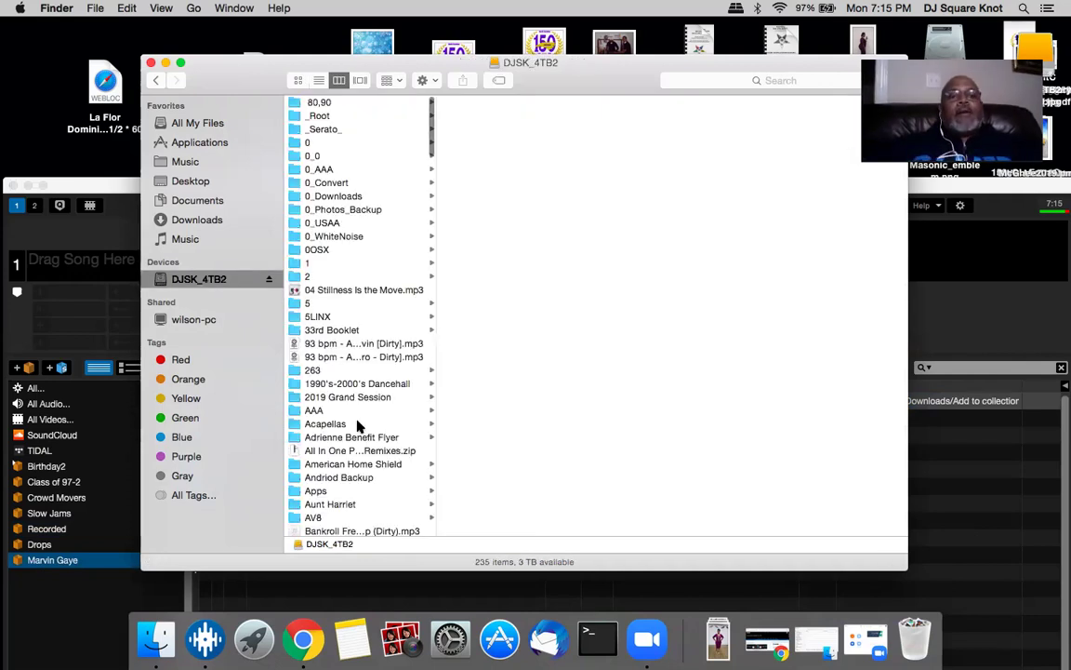
scroll(353, 435, "down", 15)
scroll(353, 434, "down", 15)
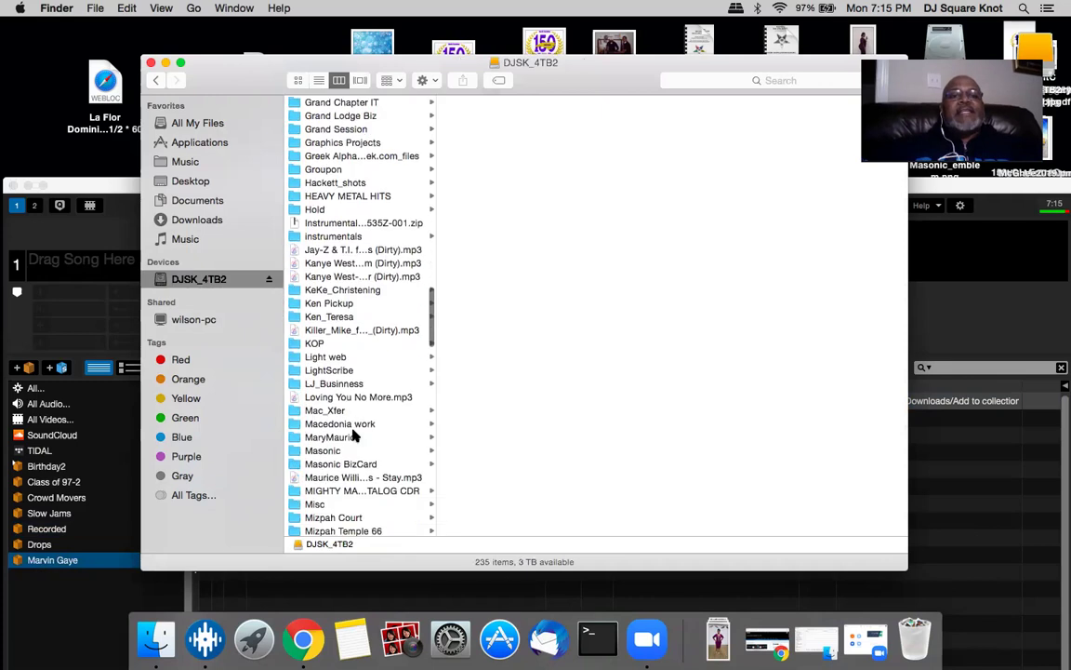
scroll(353, 434, "down", 5)
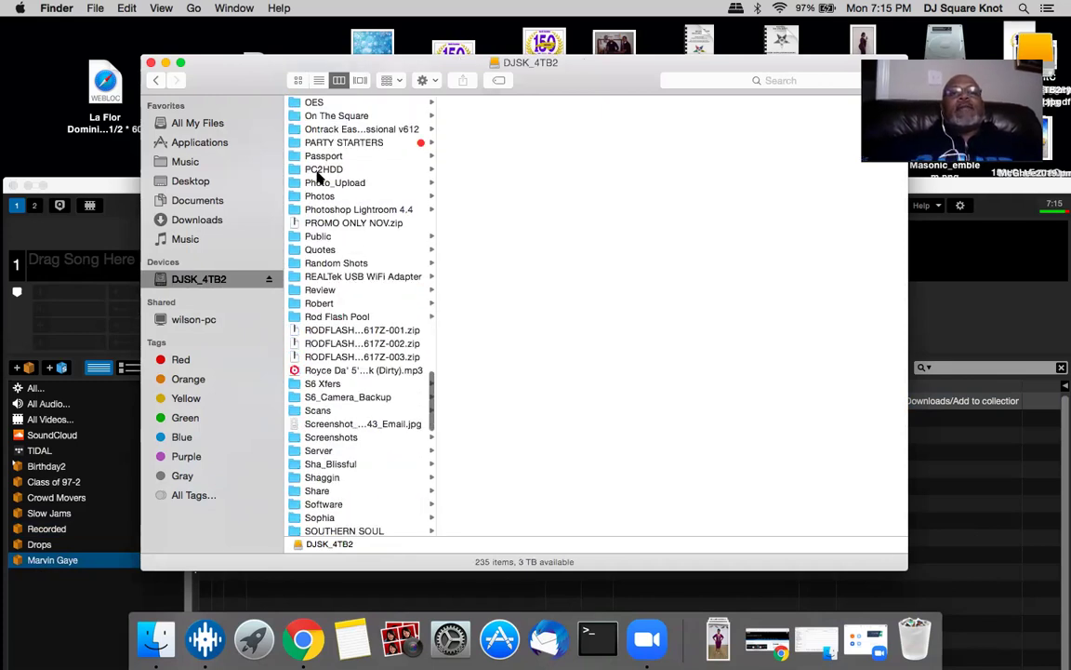
left_click(318, 171)
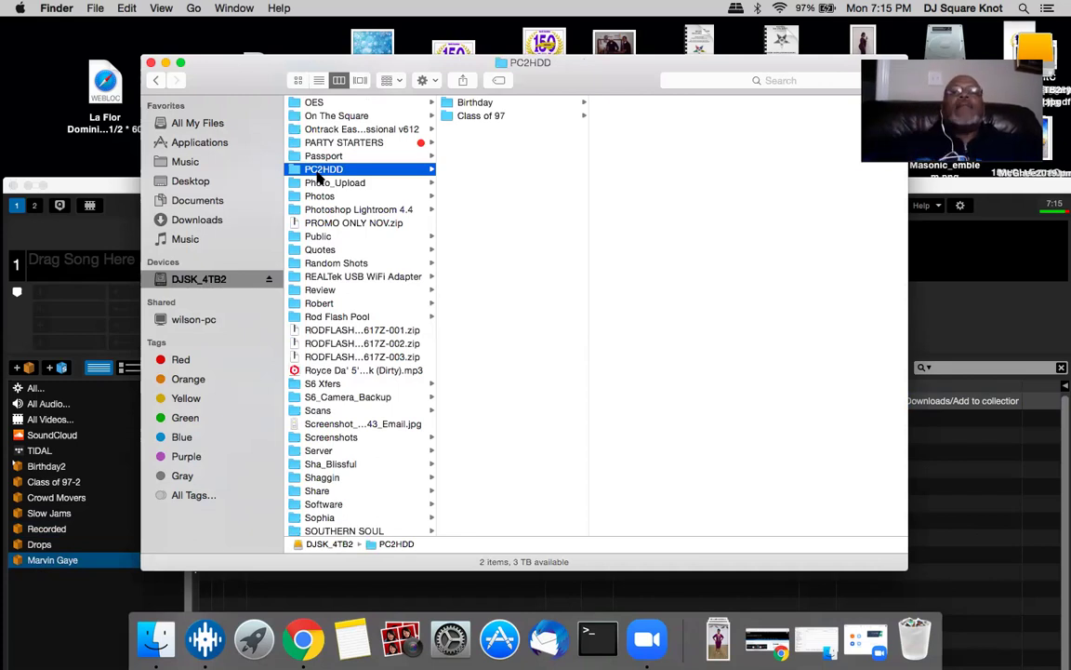
left_click(478, 103)
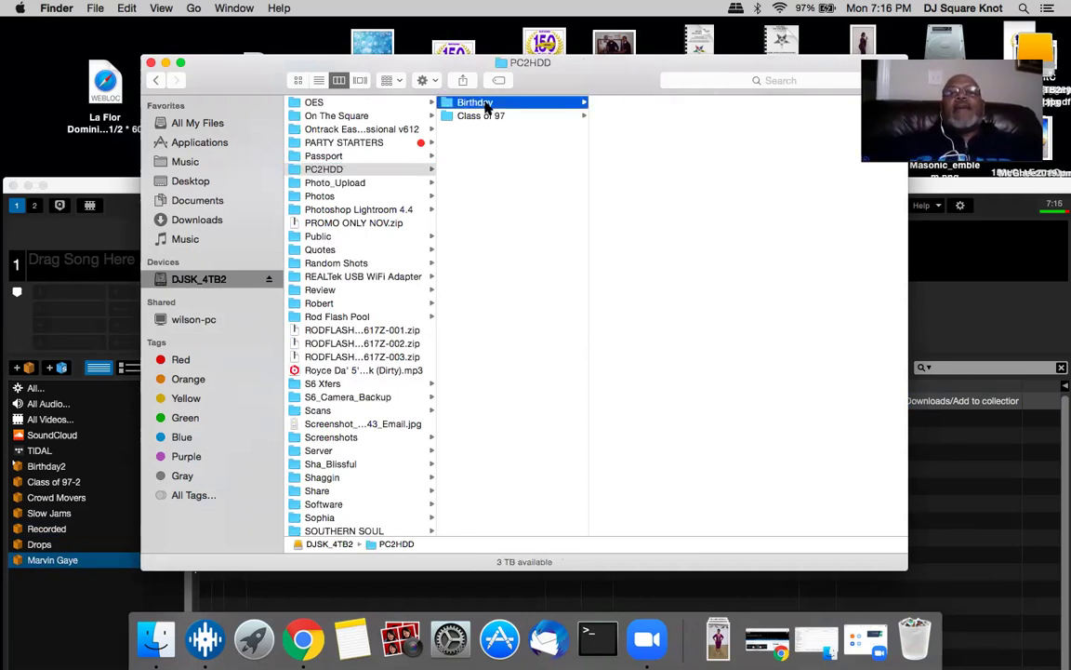
left_click(484, 117)
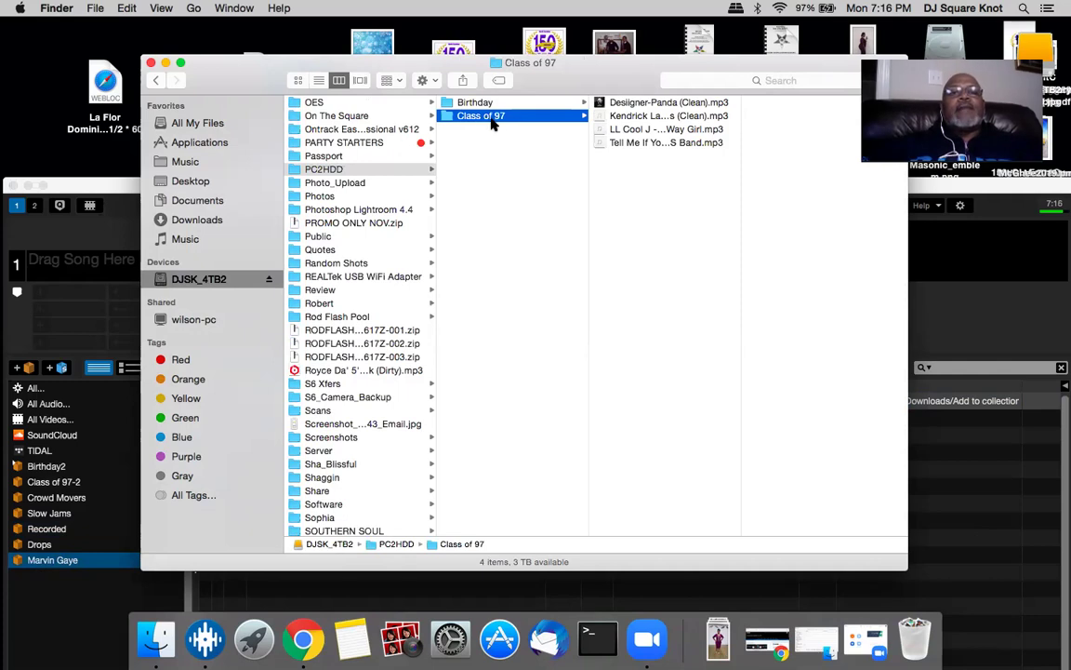
Step: Drag the drive's Class of 97 and Birthday folders into Serato's crate list and view each new crate
left_click_drag(481, 115, 70, 545)
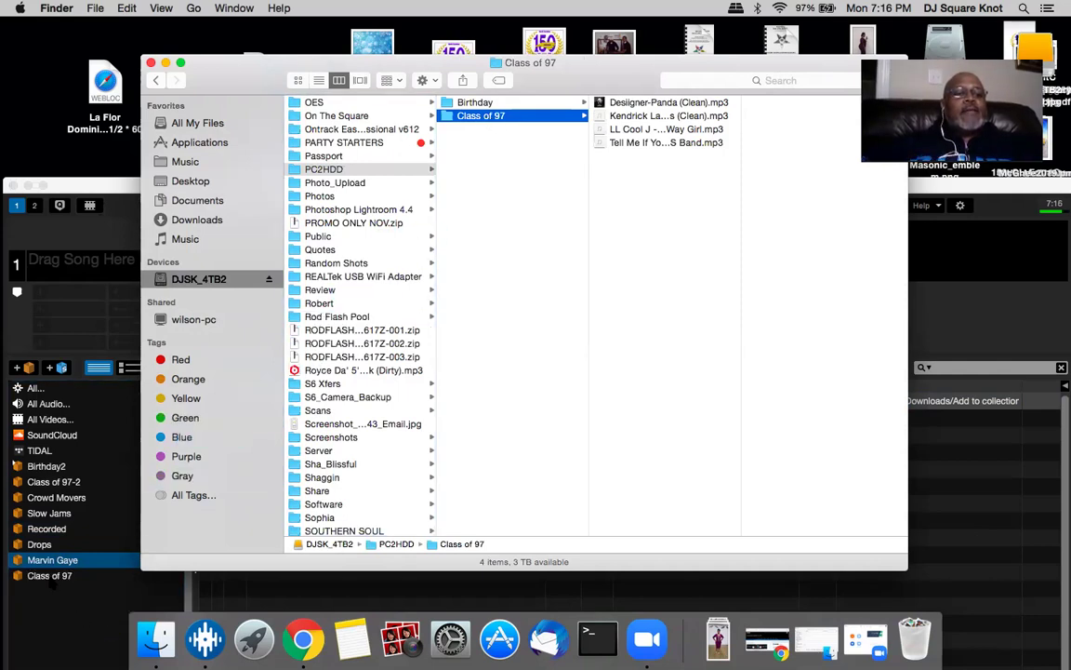
left_click(52, 578)
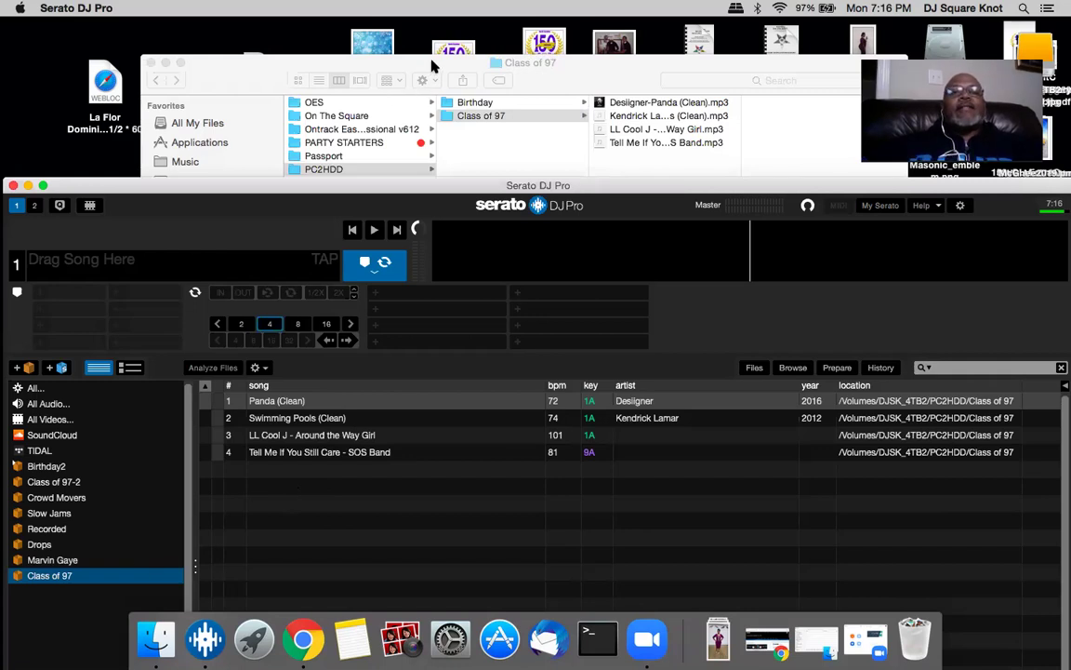
left_click(486, 119)
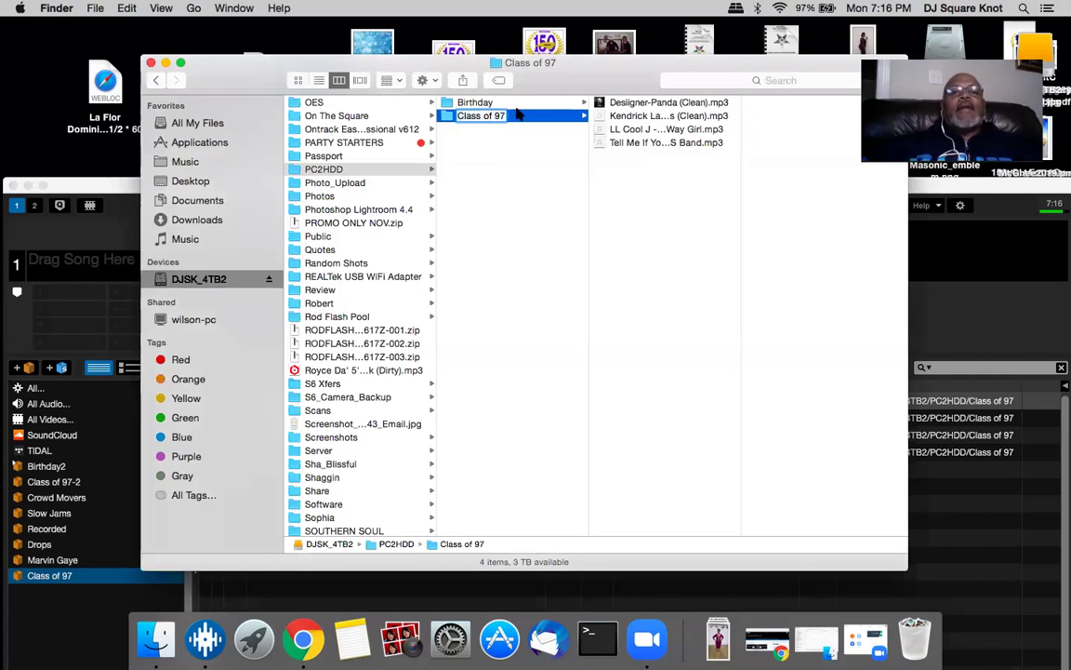
left_click(477, 105)
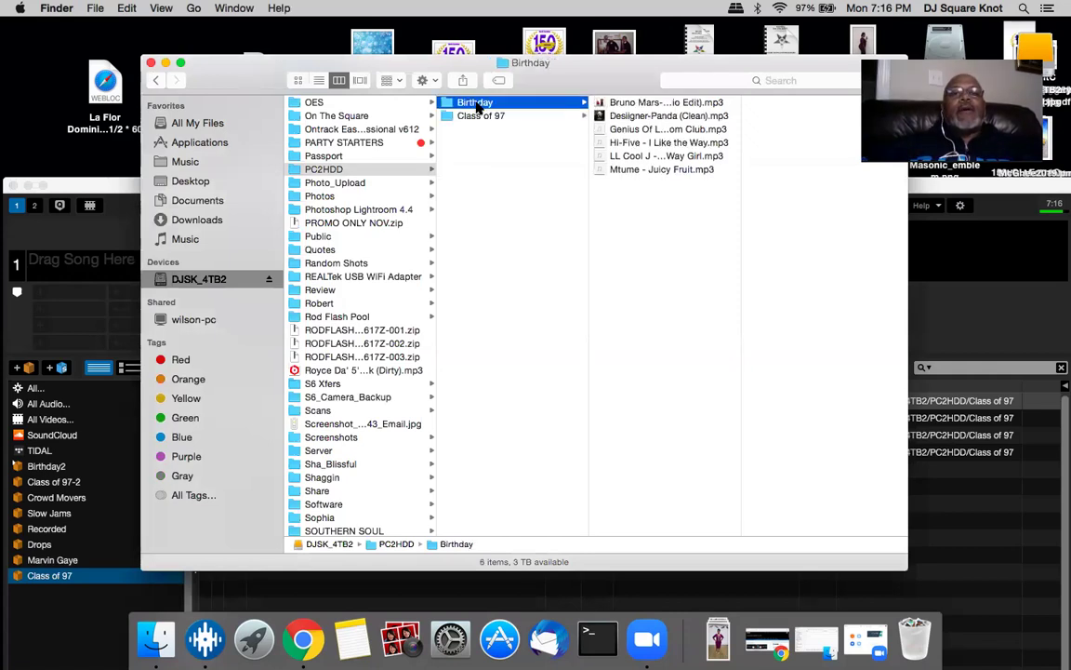
left_click_drag(476, 107, 226, 436)
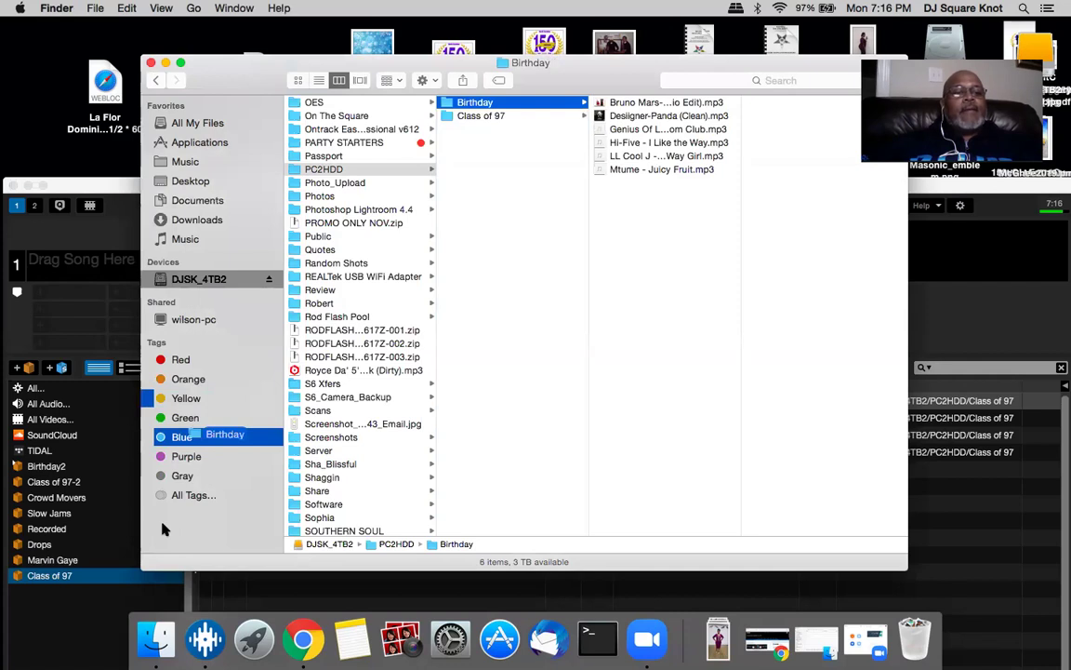
left_click_drag(163, 529, 67, 610)
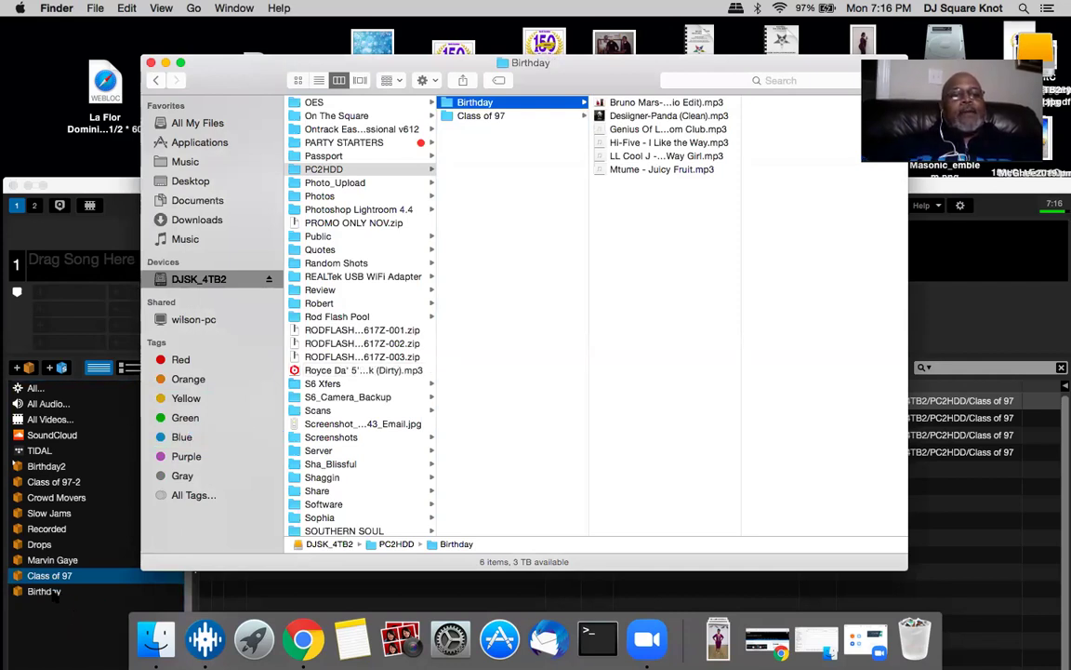
left_click(51, 591)
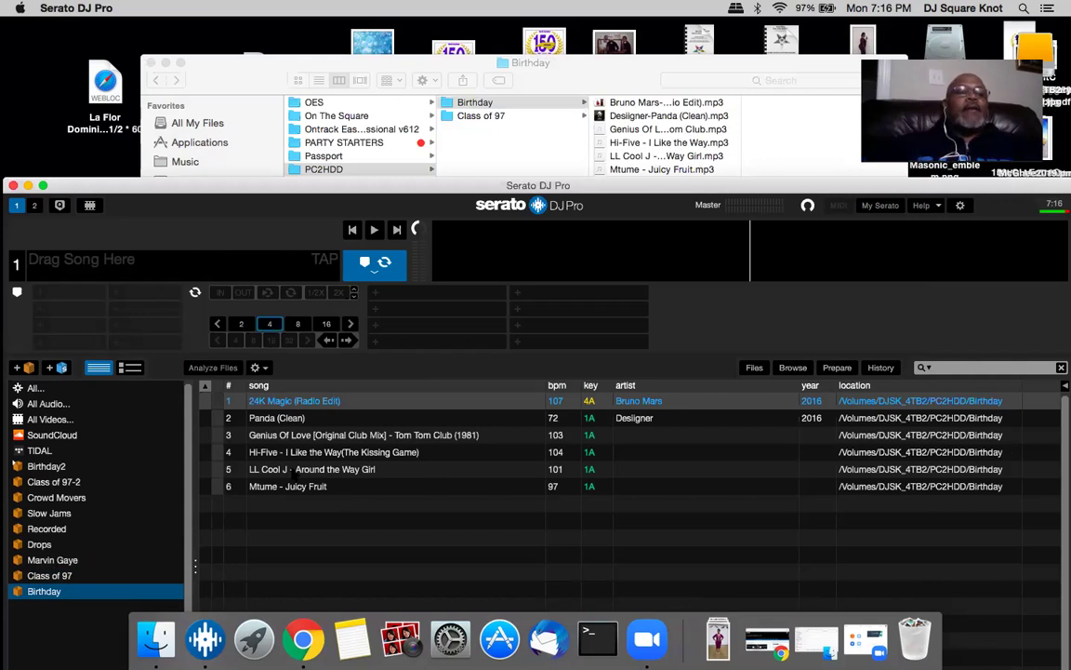
Step: Load 24K Magic (Radio Edit) from Birthday2 onto deck 1, eject it, then open the new Birthday crate
left_click(46, 466)
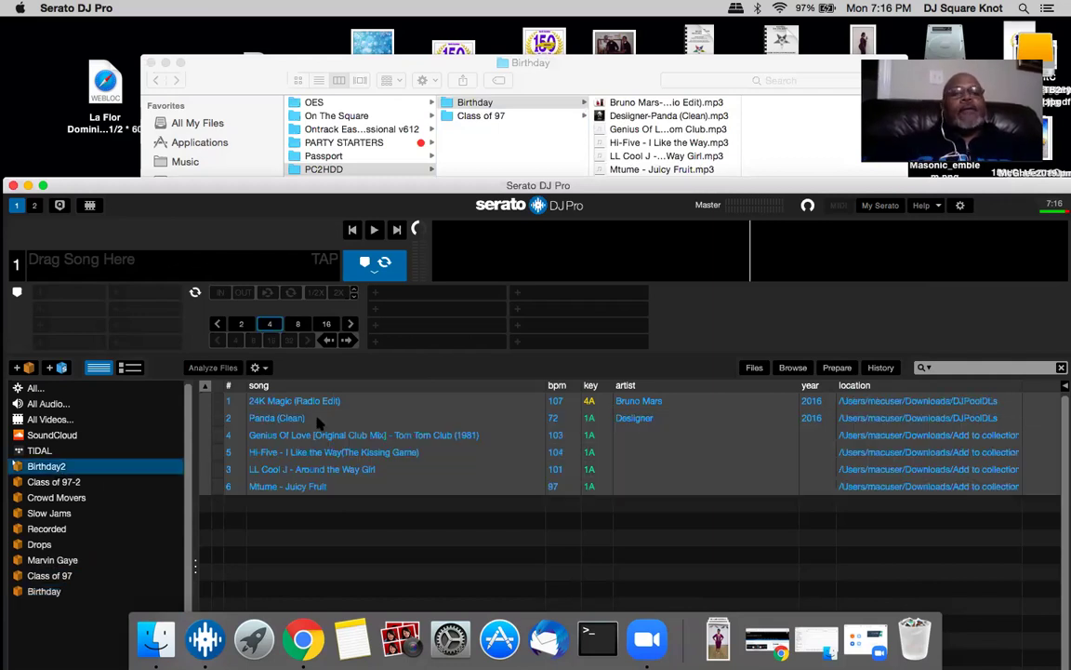
key("super+a")
left_click(332, 404)
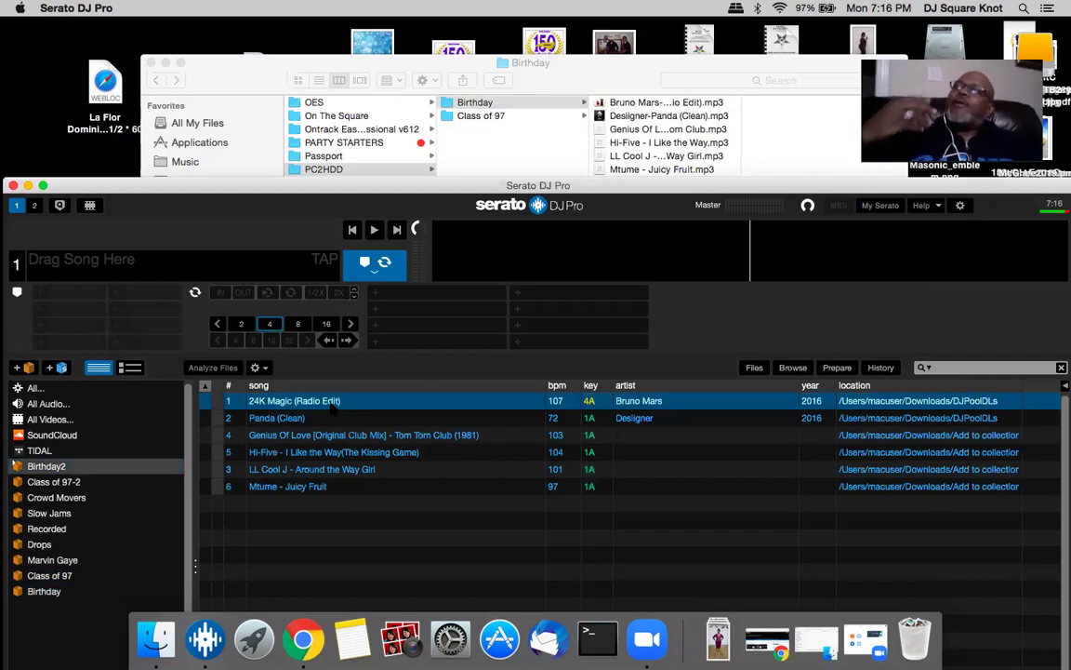
left_click_drag(332, 402, 206, 253)
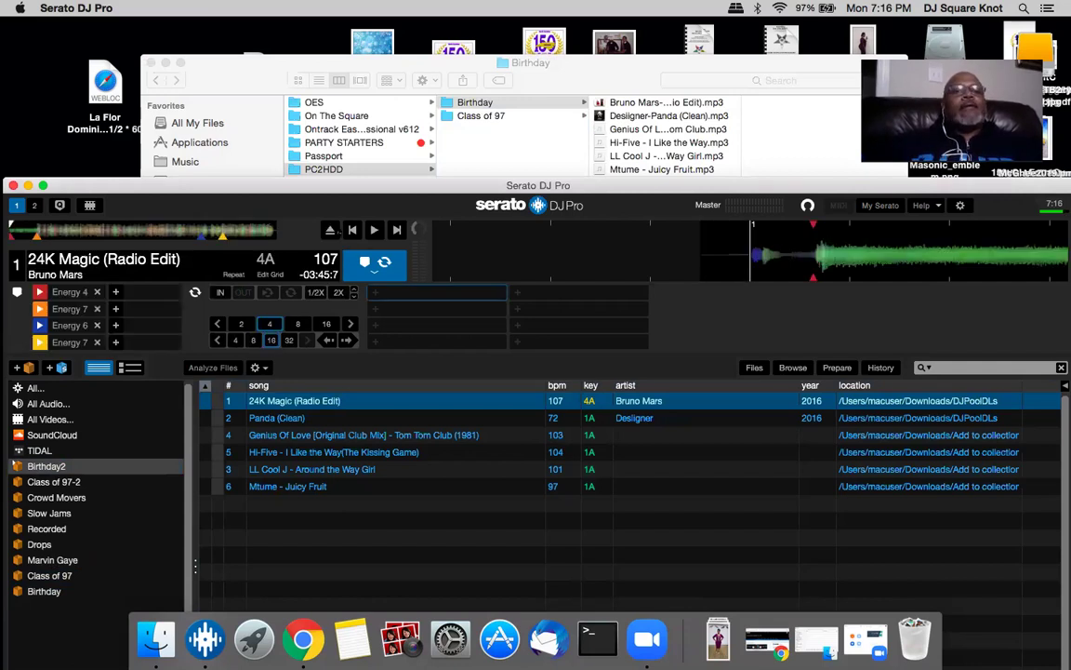
left_click(329, 229)
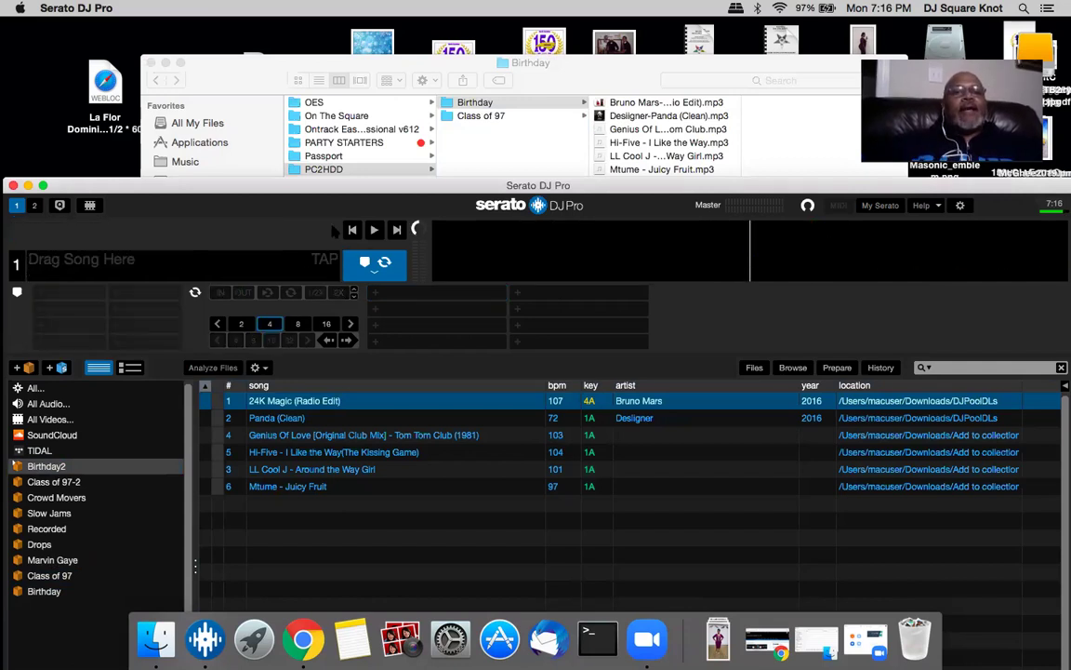
left_click(54, 593)
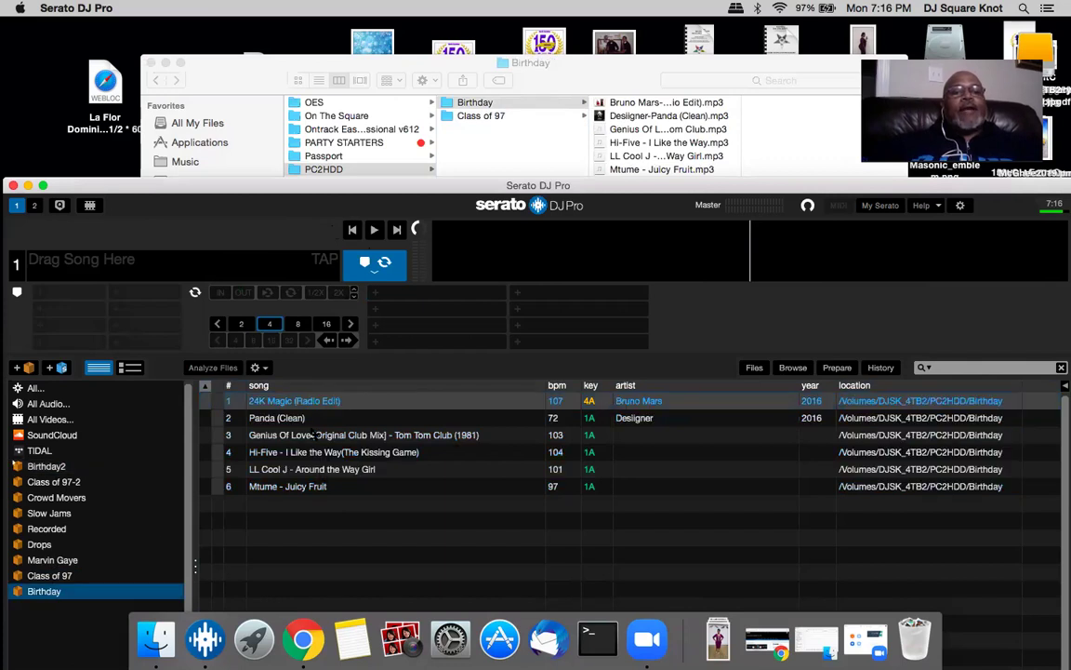
Step: Load 24K Magic from the Birthday crate onto deck 1, play it briefly, then stop it
left_click_drag(304, 389, 238, 254)
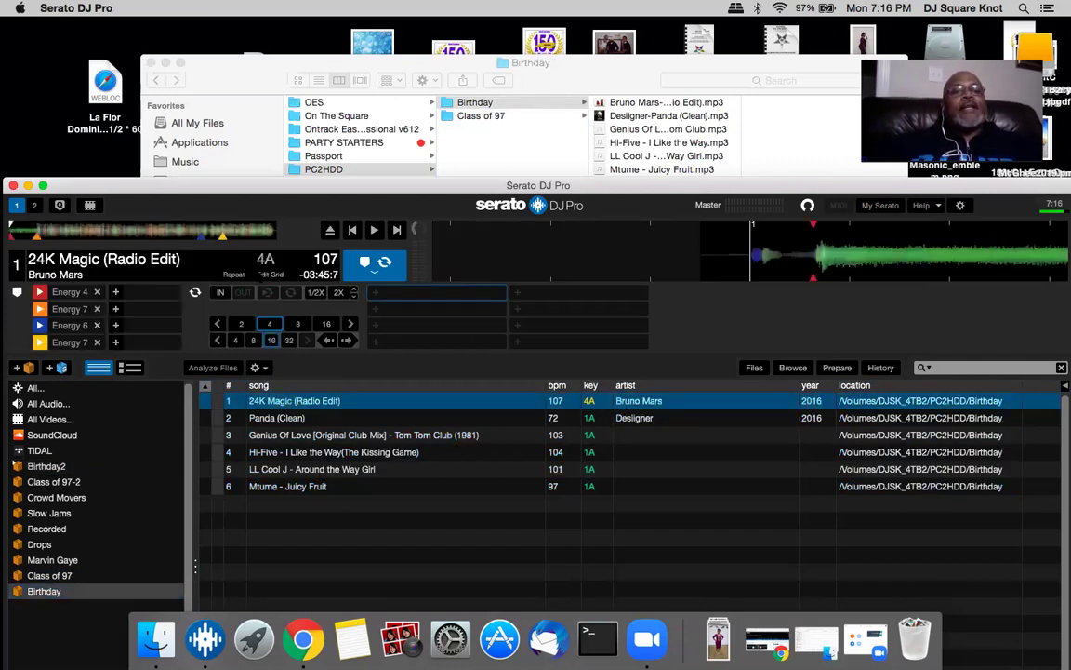
left_click(373, 230)
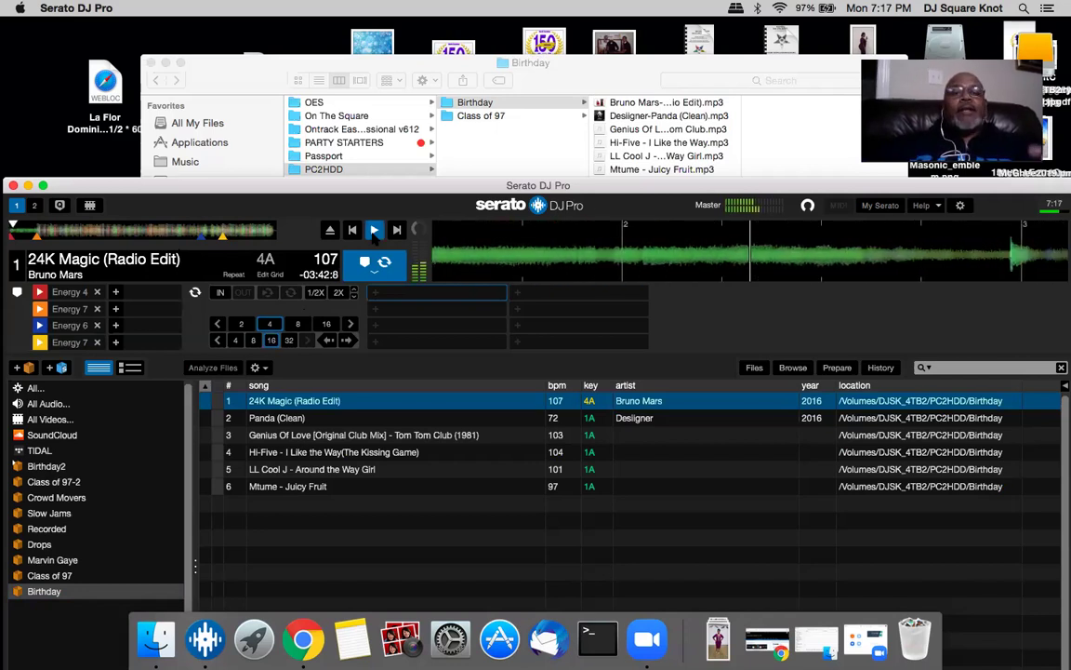
left_click(374, 232)
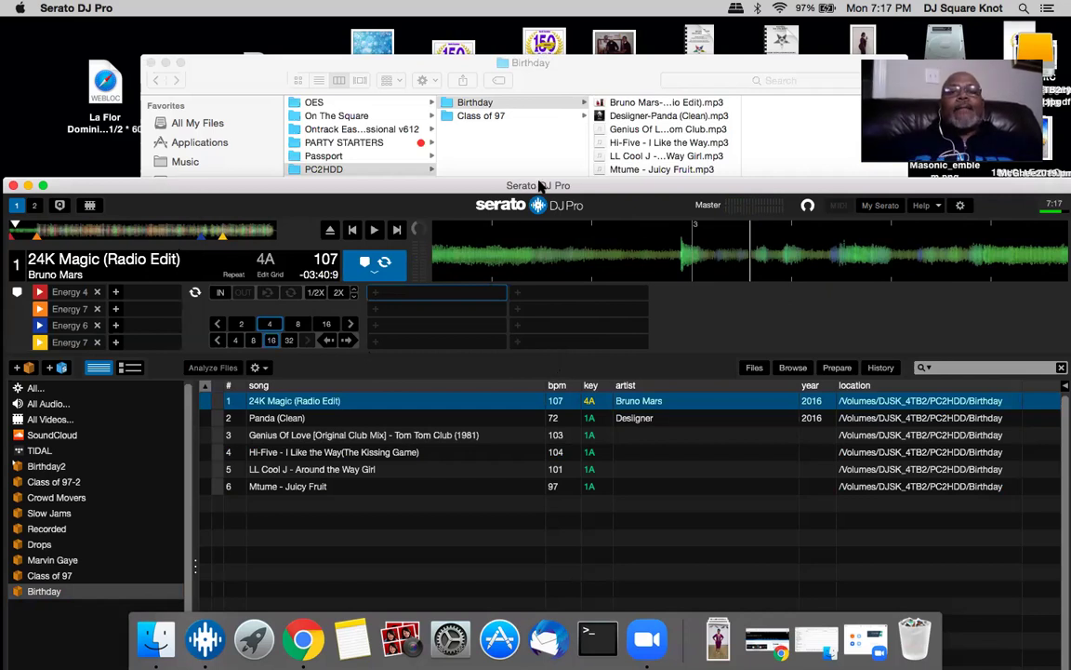
left_click_drag(539, 185, 533, 28)
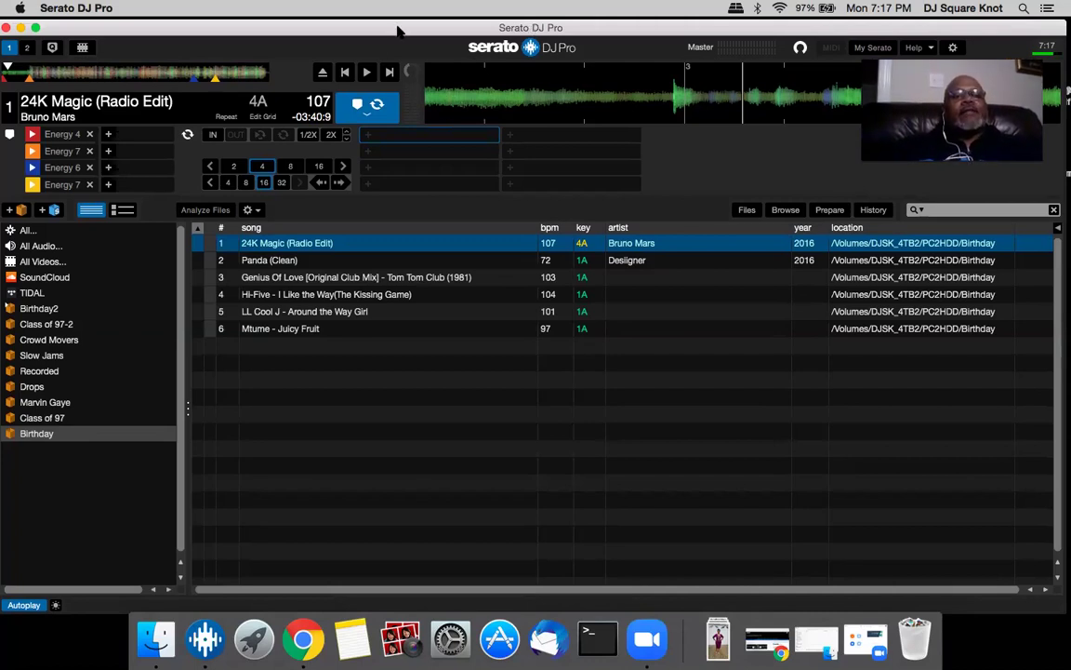
Step: Lower the Serato window and bring the DJSK_4TB2 drive's Finder window to the front
left_click_drag(397, 30, 390, 92)
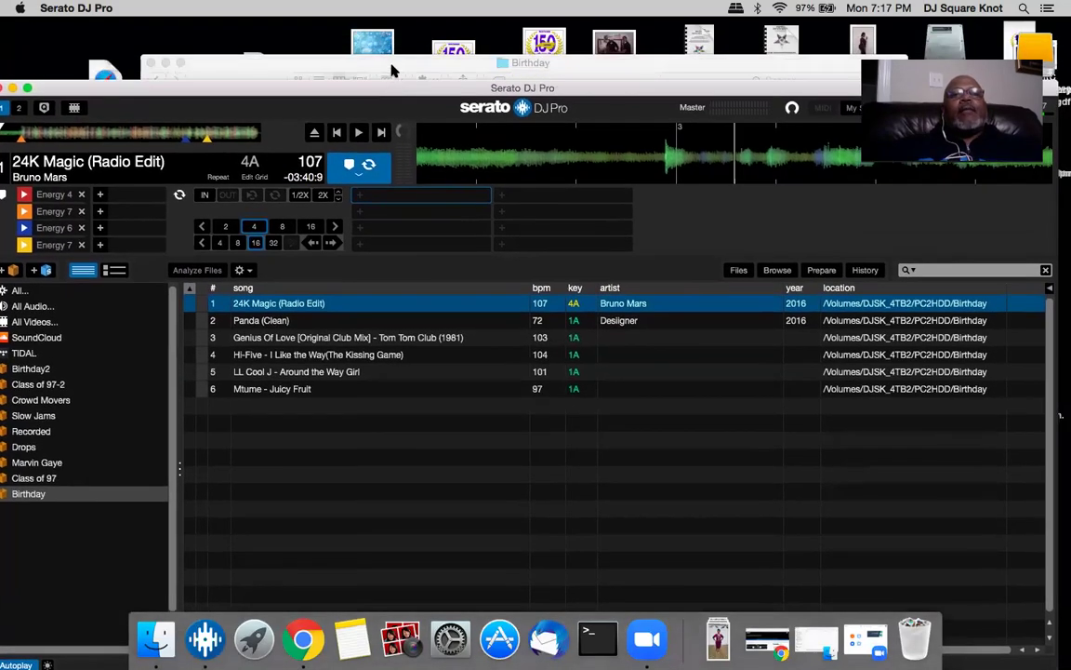
left_click(392, 71)
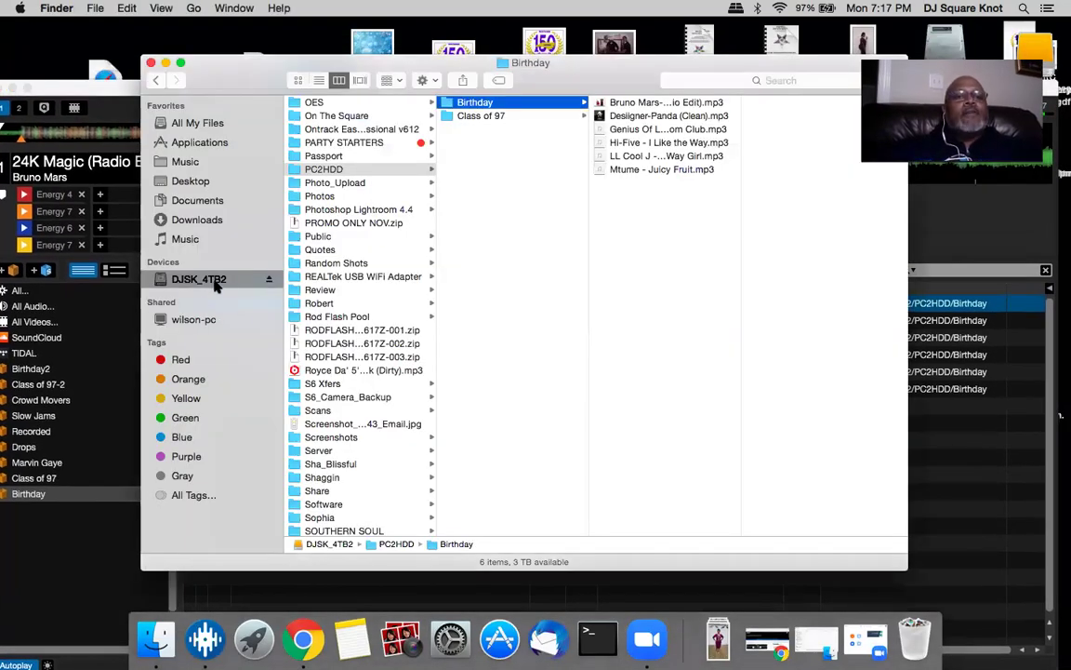